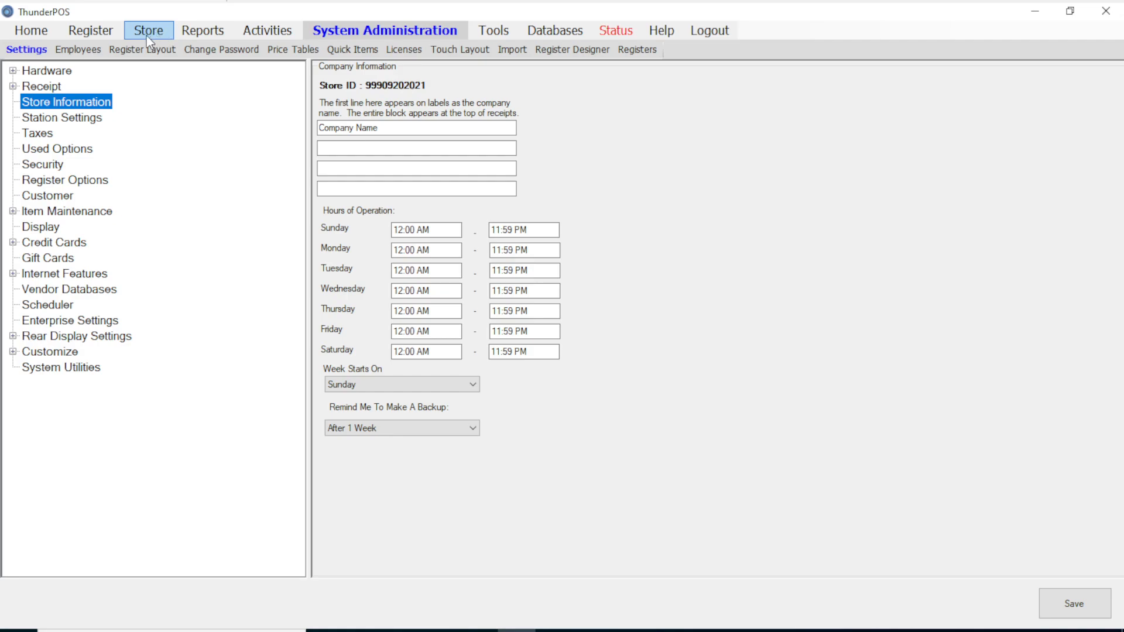
# Discard the unsaved settings changes and start a new store item with ID SELLTHRU and name Sell Through Rent.
pyautogui.click(147, 35)
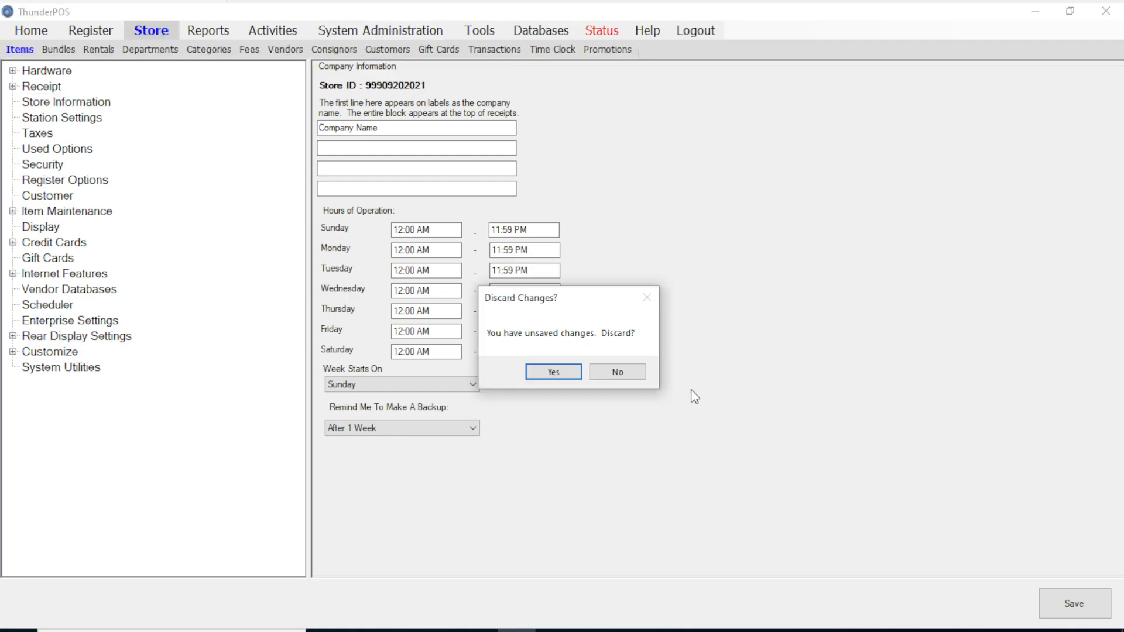
pyautogui.click(548, 375)
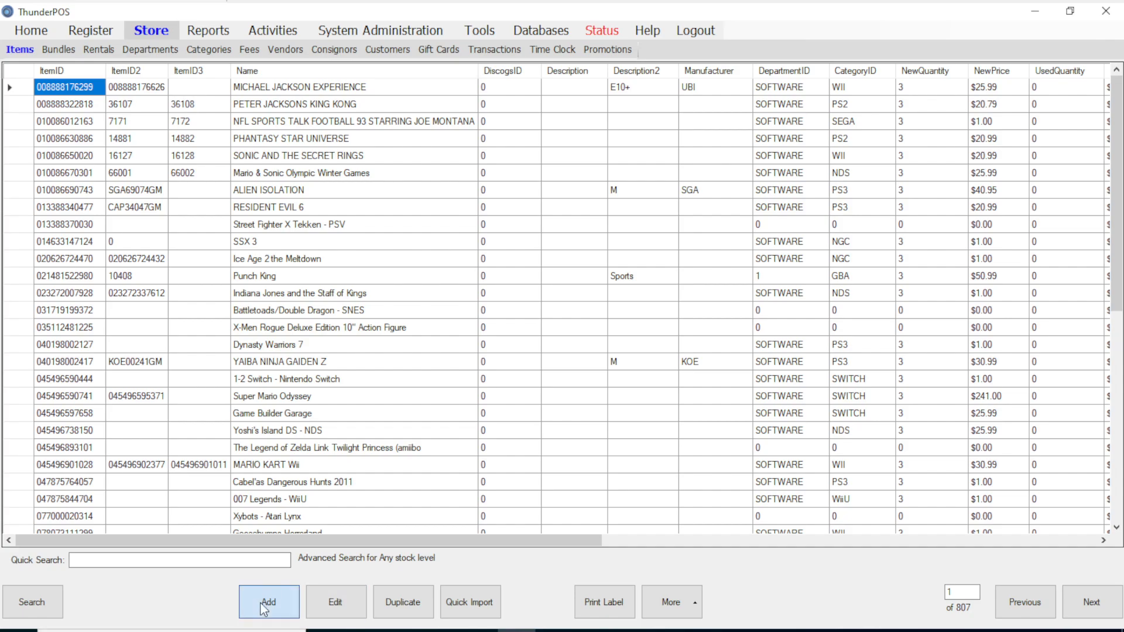
pyautogui.click(264, 603)
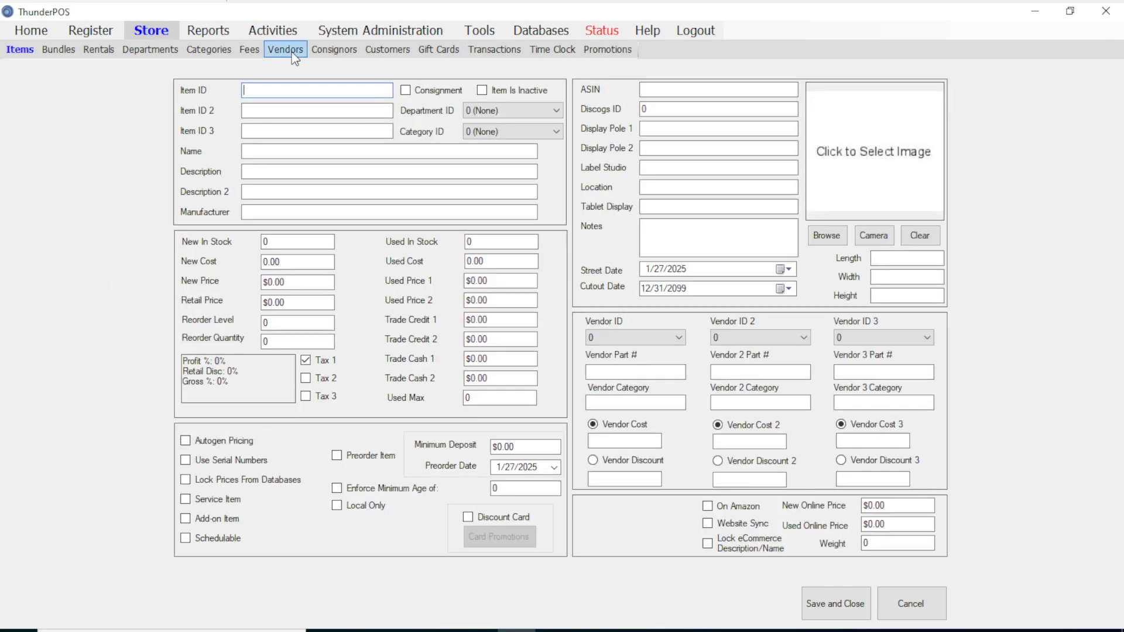
pyautogui.write('SELLTHRU')
pyautogui.click(311, 153)
pyautogui.write('Sell Through Rent')
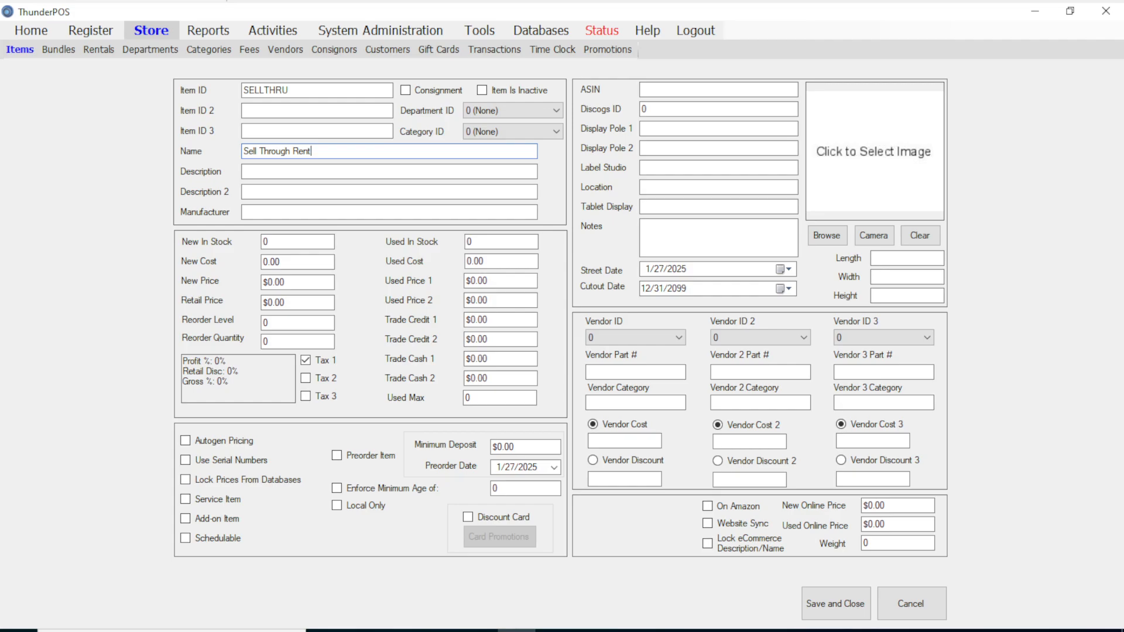
# Set the item's new stock to 3 and its new price to $5.99, and save the item.
pyautogui.doubleClick(297, 241)
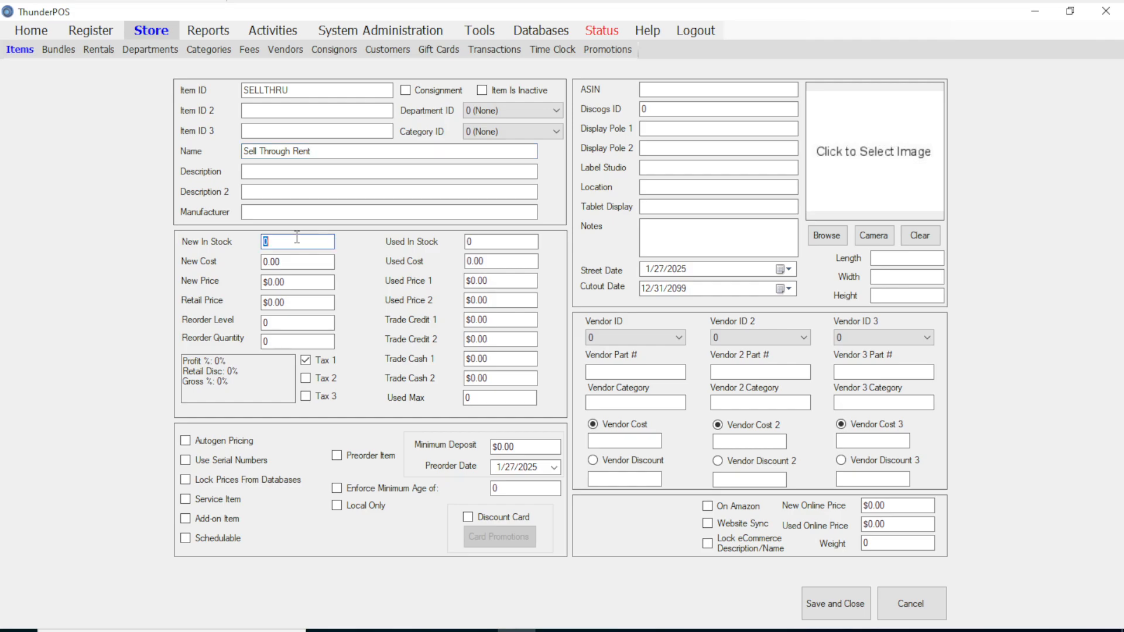
pyautogui.write('3')
pyautogui.click(290, 280)
pyautogui.doubleClick(290, 280)
pyautogui.write('5.99')
pyautogui.click(861, 600)
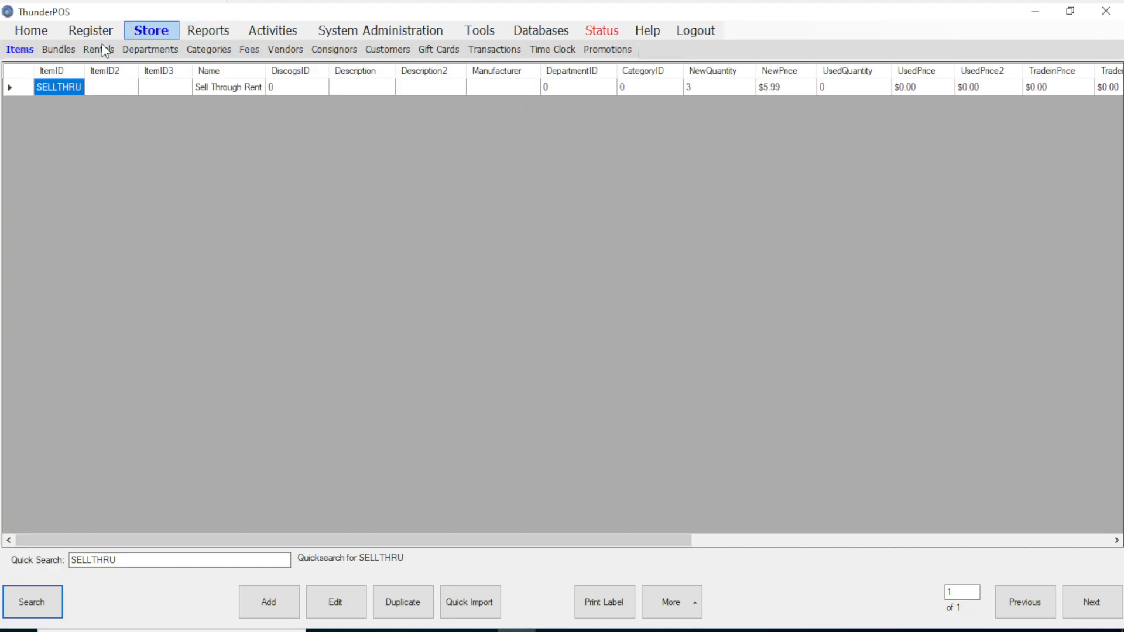
# Load the item SELLTHRU into the store's rentals management by its item ID.
pyautogui.click(88, 54)
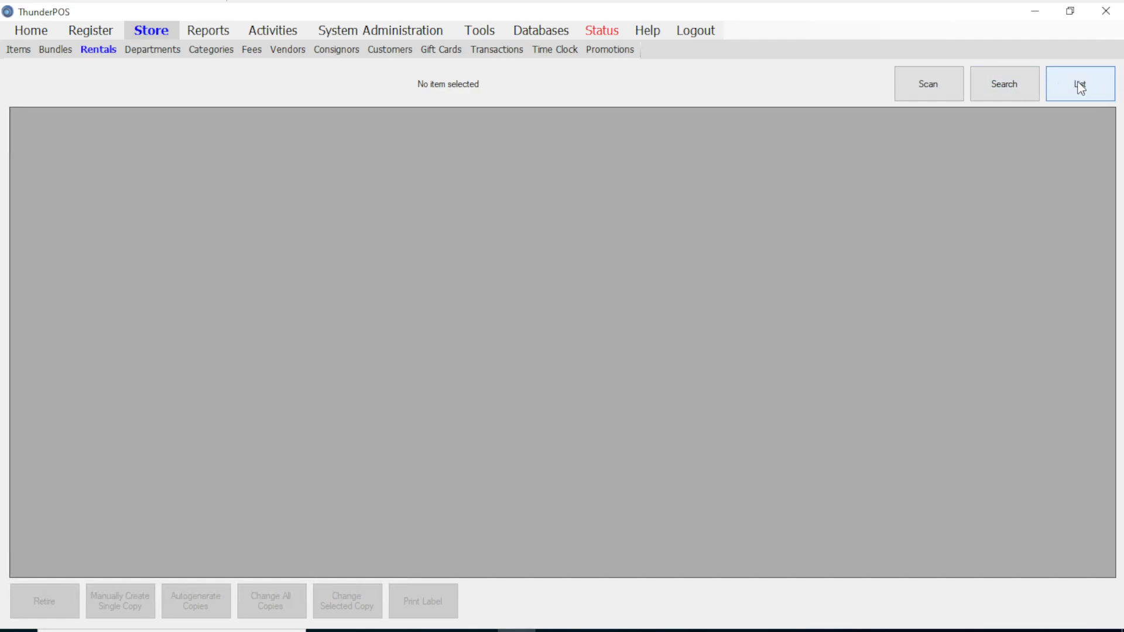
pyautogui.click(936, 86)
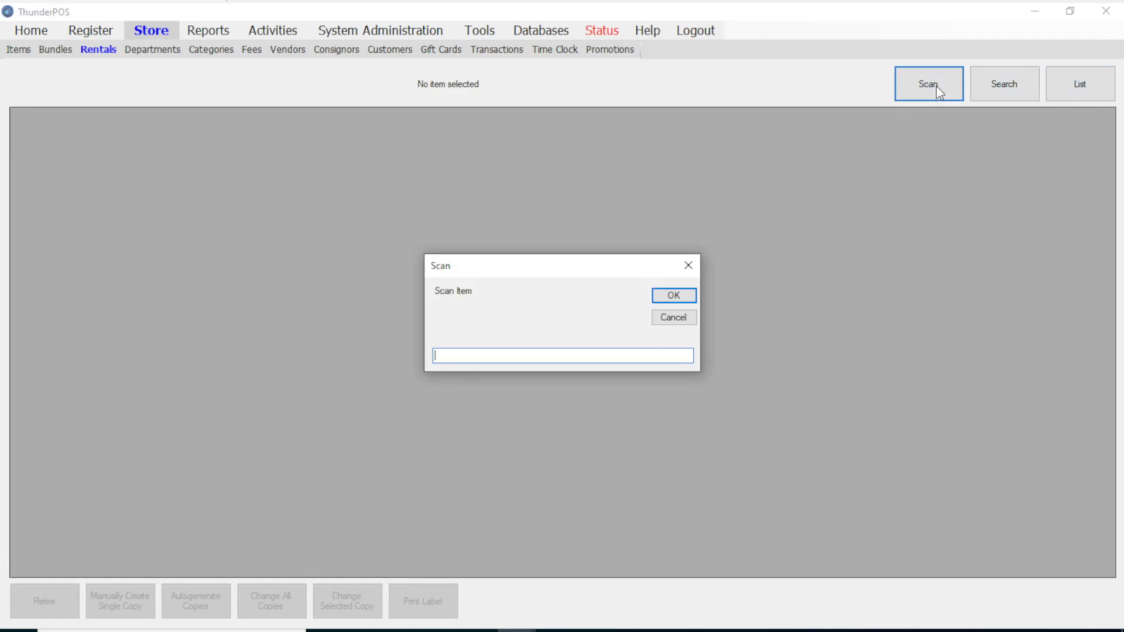
pyautogui.write('SELLTHRU')
pyautogui.press('Return')
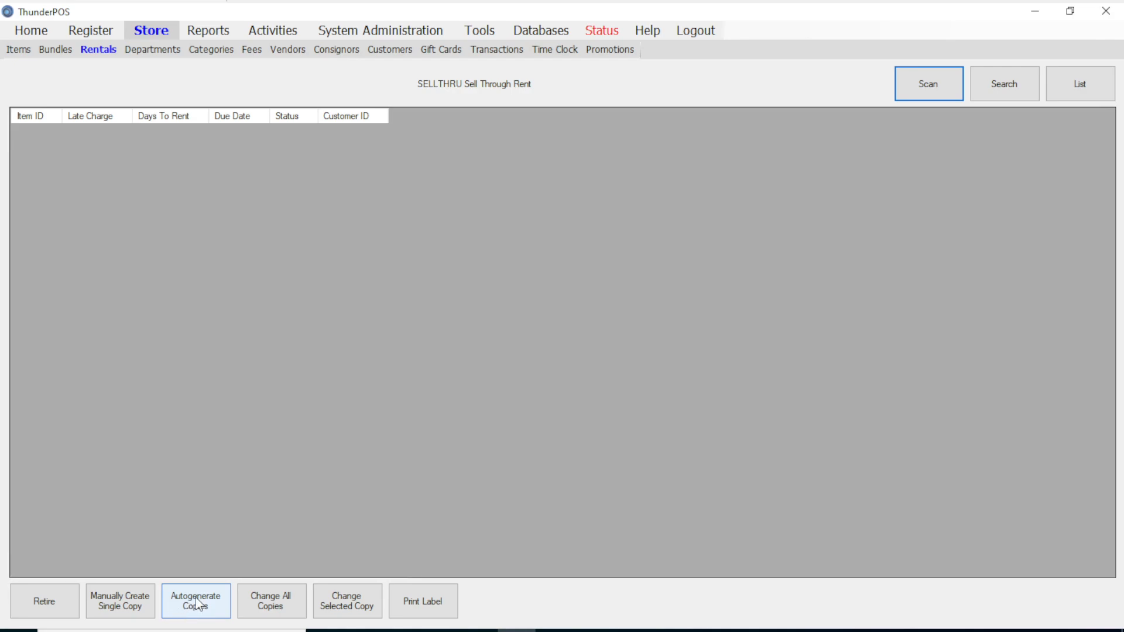
# Autogenerate two rental copies with a rental price of 3, 2 days to rent and a late fee of 2.
pyautogui.click(208, 609)
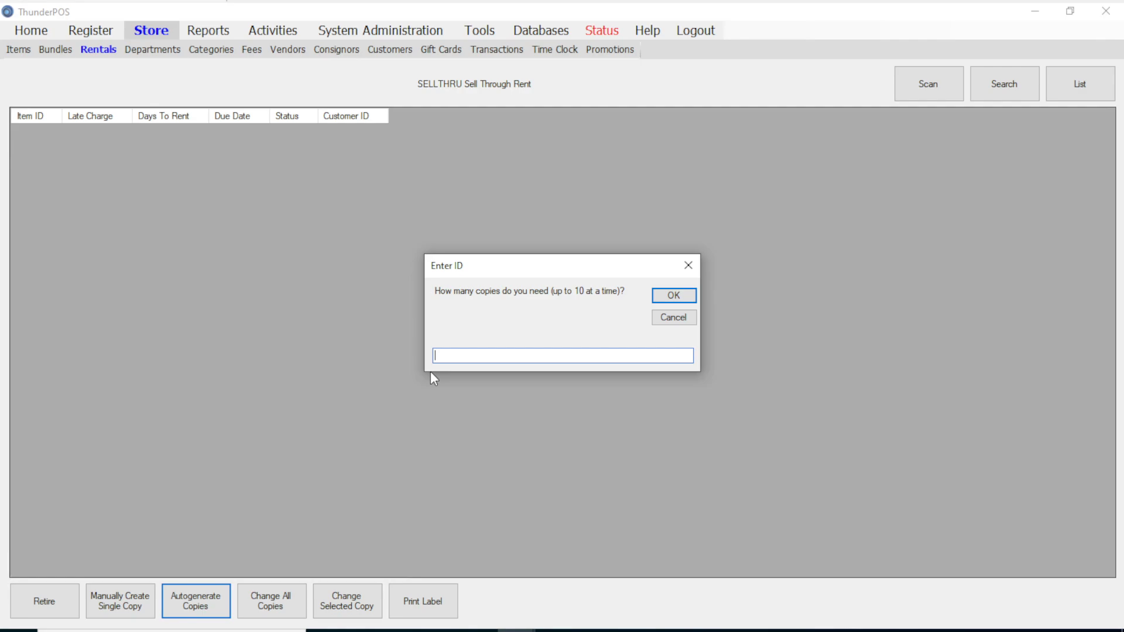
pyautogui.press('Return')
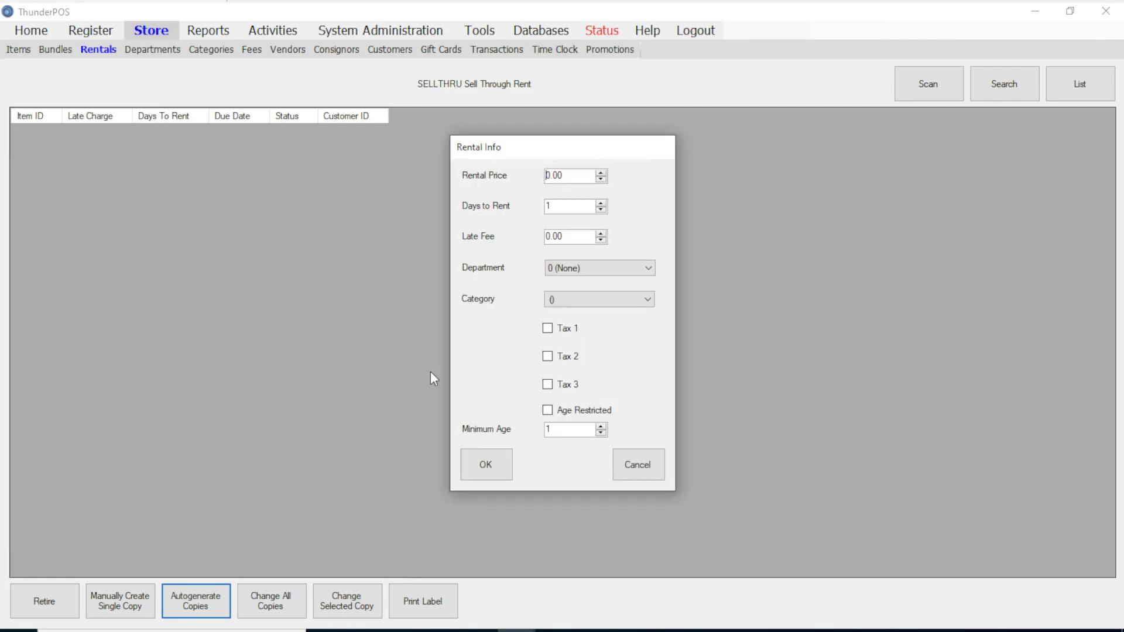
pyautogui.doubleClick(576, 175)
pyautogui.write('3')
pyautogui.press('Tab')
pyautogui.write('2')
pyautogui.click(590, 233)
pyautogui.write('2')
pyautogui.click(607, 291)
pyautogui.click(564, 310)
pyautogui.click(486, 467)
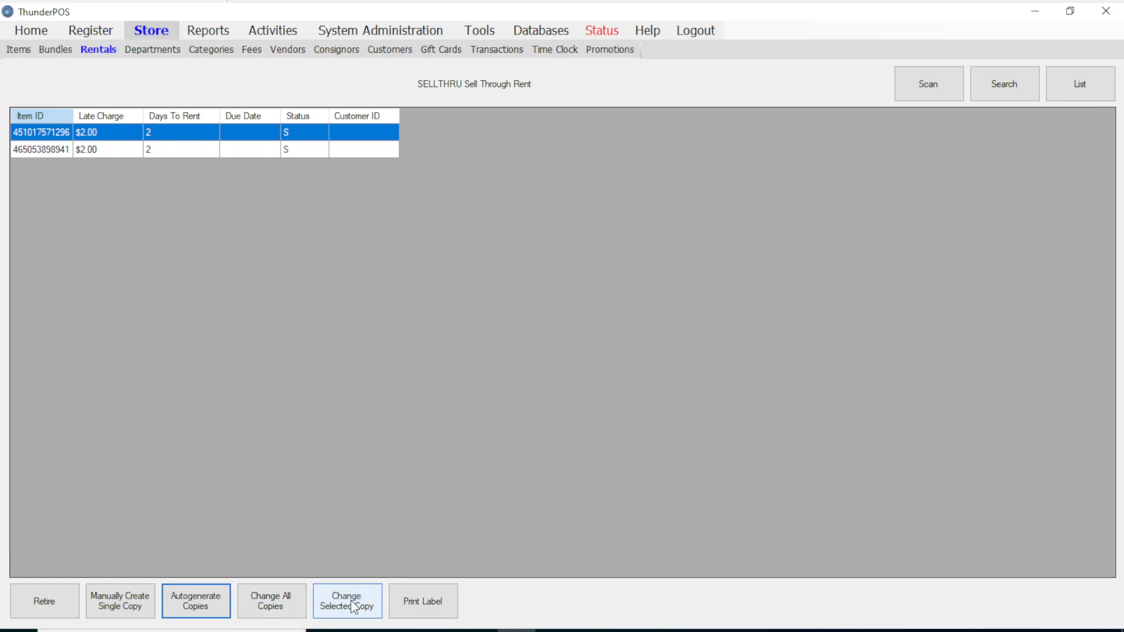
pyautogui.click(249, 630)
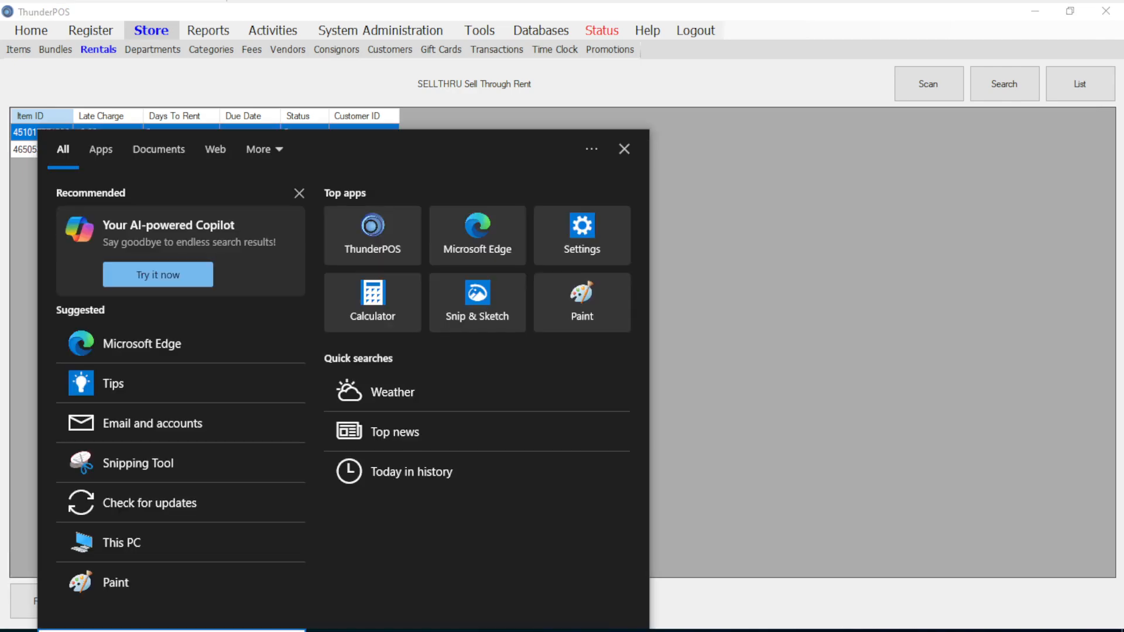
pyautogui.write('notepad')
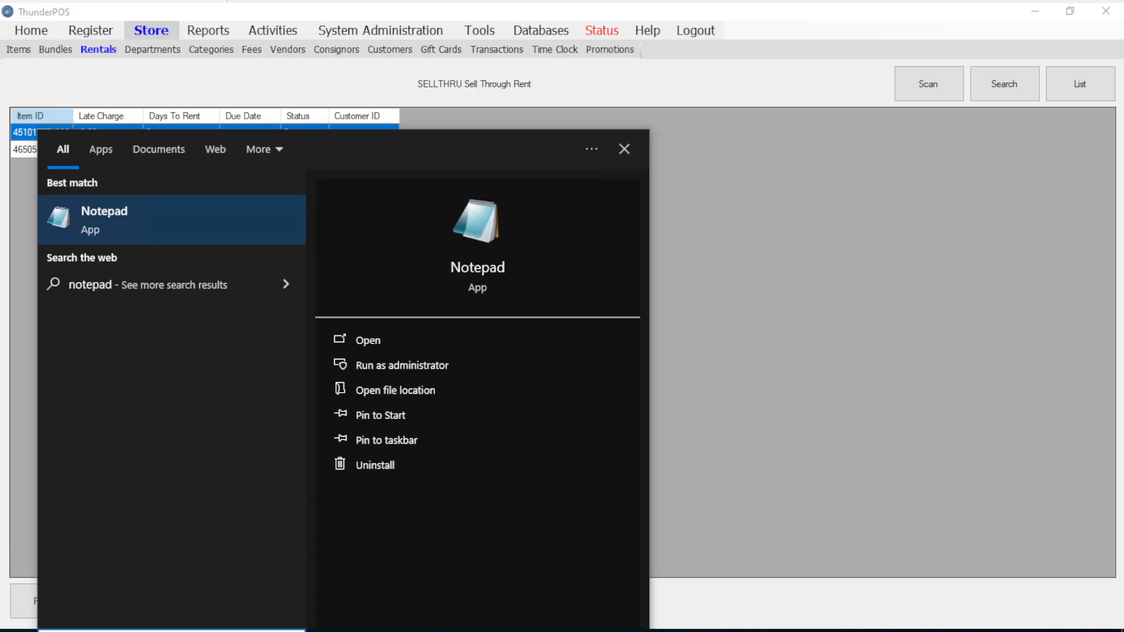
pyautogui.press('Return')
pyautogui.moveTo(379, 95); pyautogui.dragTo(379, 368)
pyautogui.write('4')
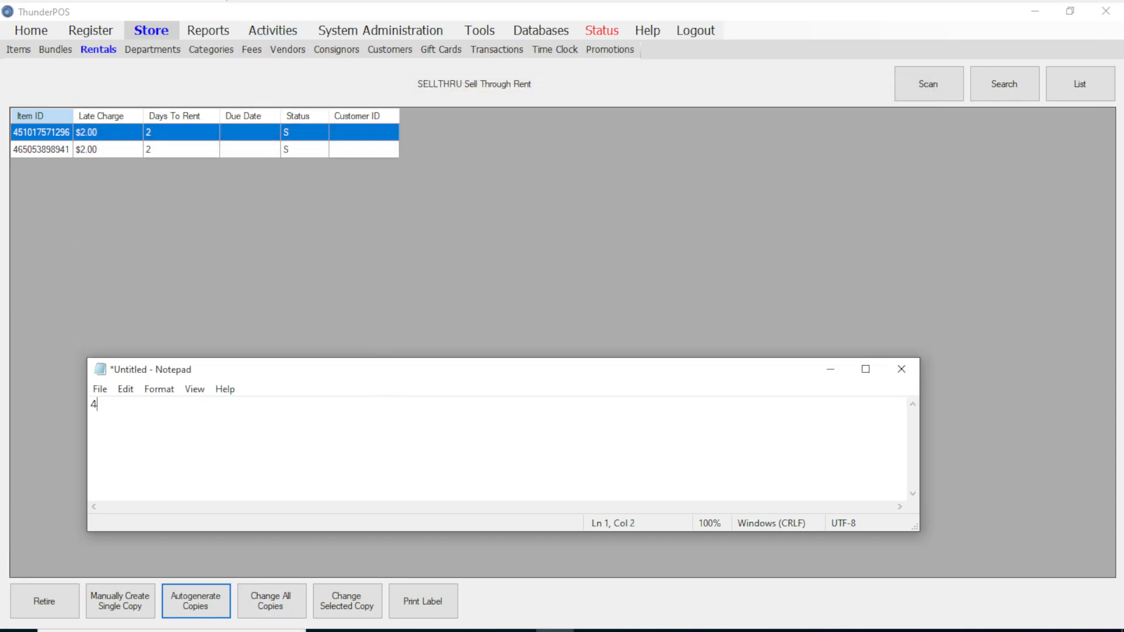
pyautogui.write('51017571296')
pyautogui.hotkey('ctrl', 'a')
pyautogui.hotkey('ctrl', 'c')
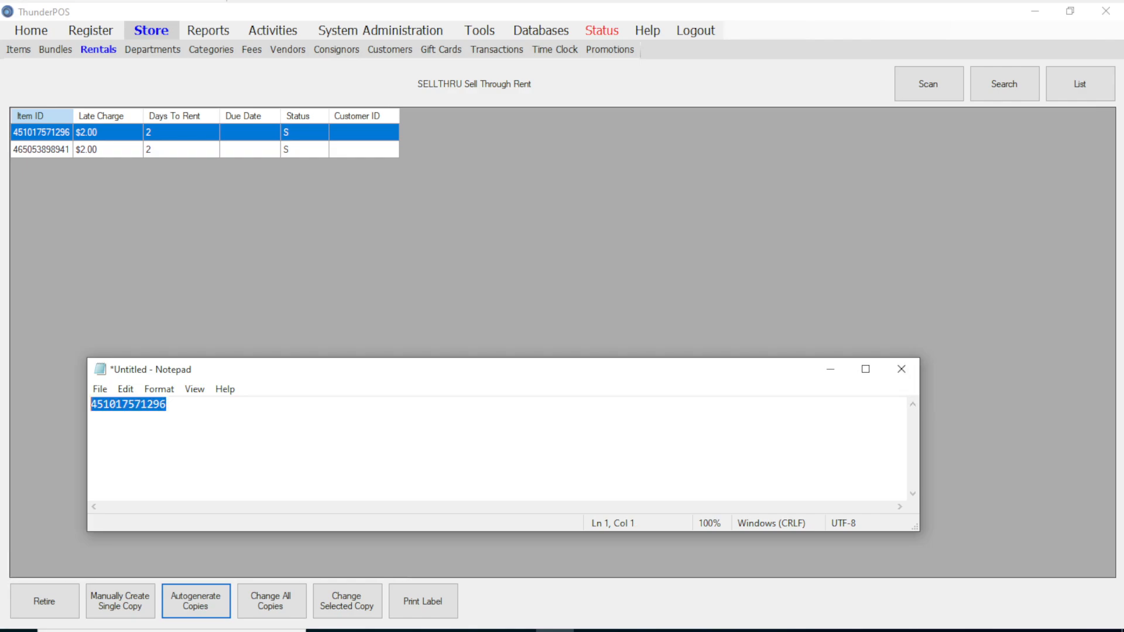
# Open the register and try to add the copied rental item ID to a sale for the walk-in customer.
pyautogui.click(348, 234)
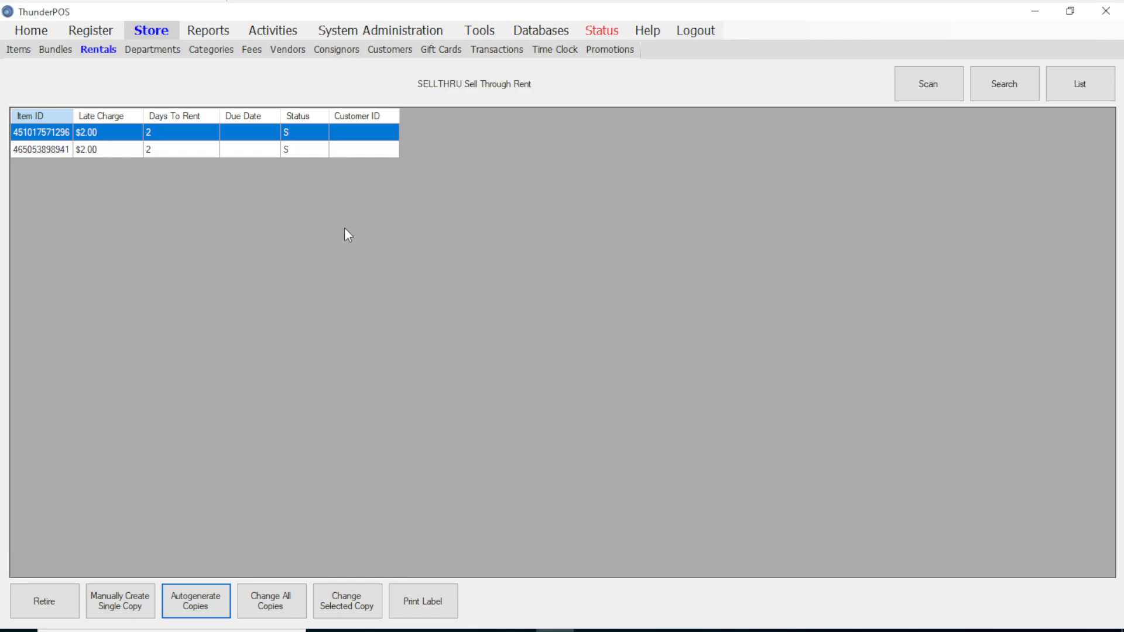
pyautogui.click(111, 30)
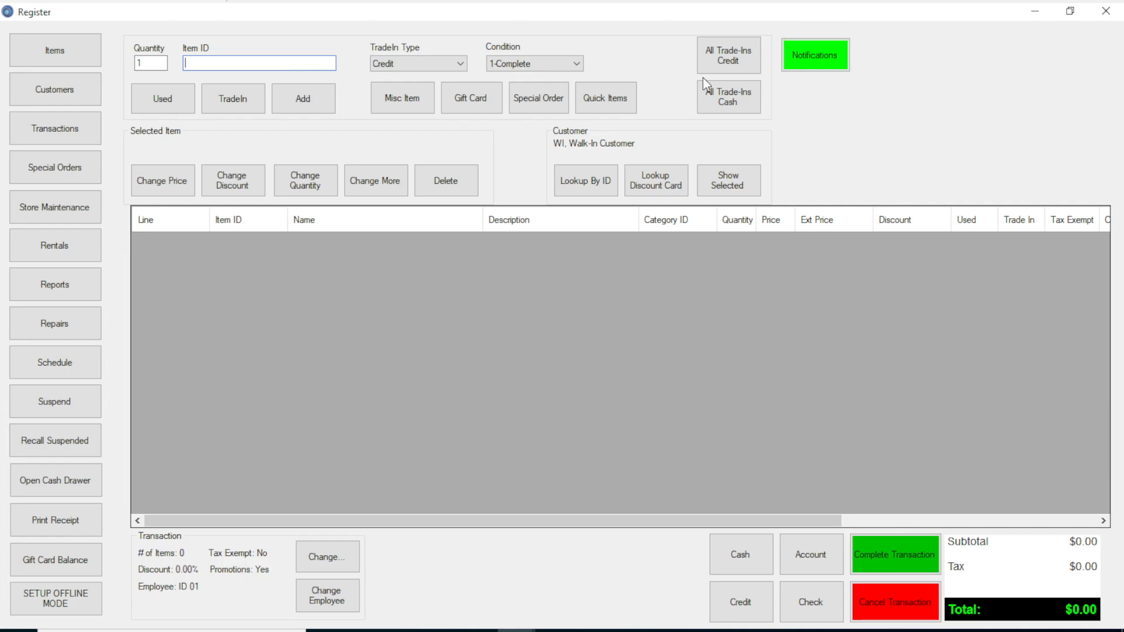
pyautogui.hotkey('ctrl', 'v')
pyautogui.press('Return')
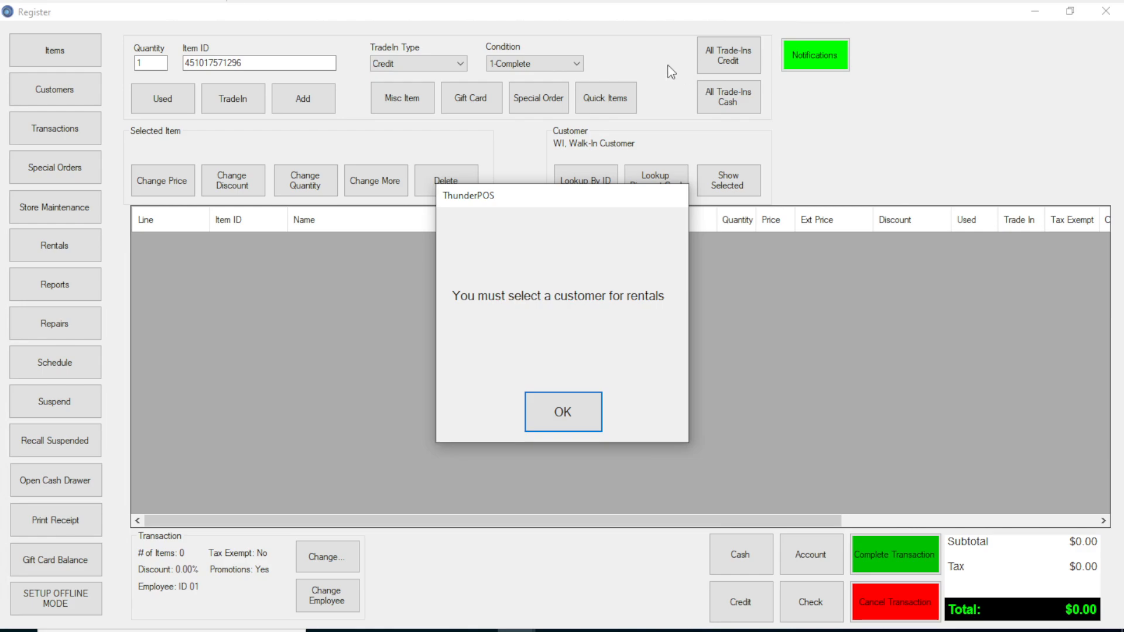
pyautogui.click(561, 411)
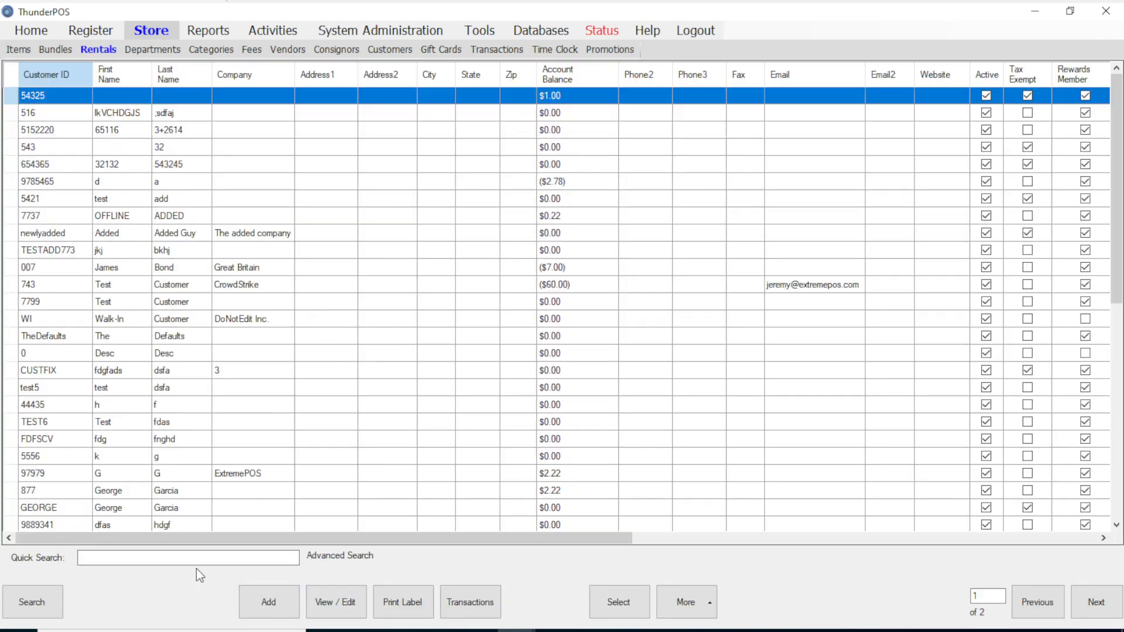
# Search the customer list by first name and select the customer with ID ending the company-less entry with phone 444 for the transaction.
pyautogui.click(214, 558)
pyautogui.write('jeremy')
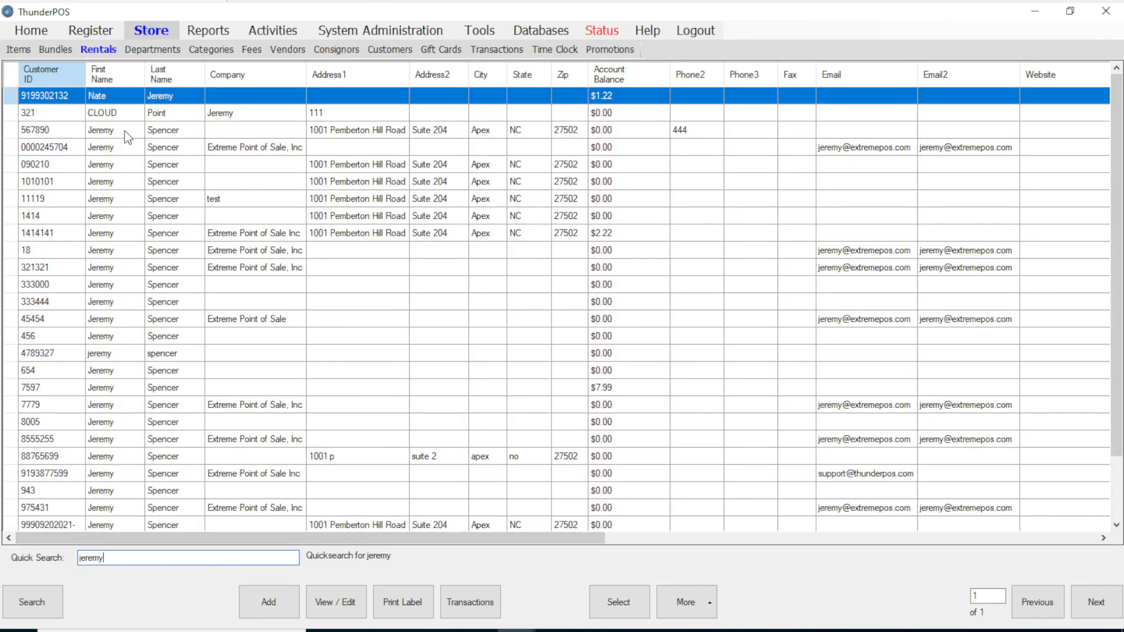
pyautogui.click(125, 131)
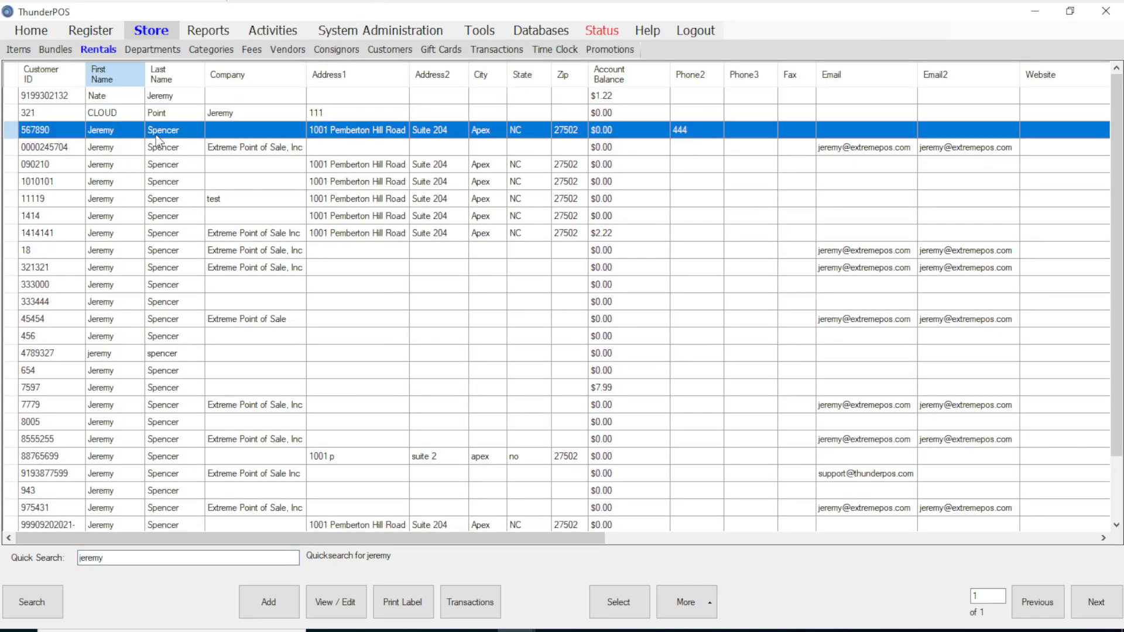
pyautogui.click(617, 604)
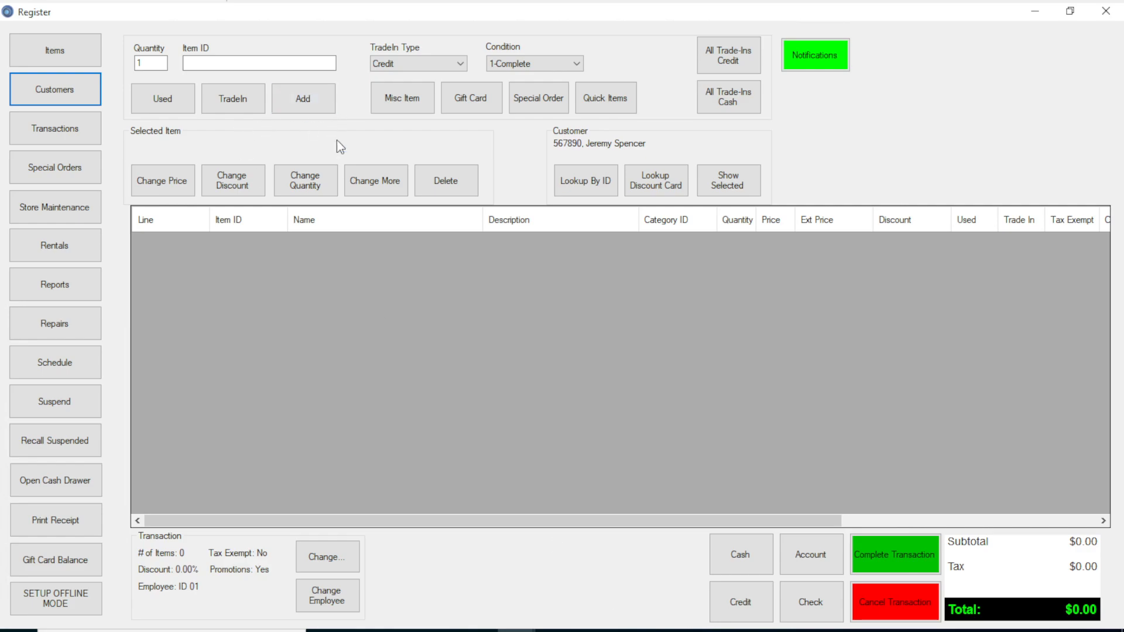
pyautogui.click(286, 63)
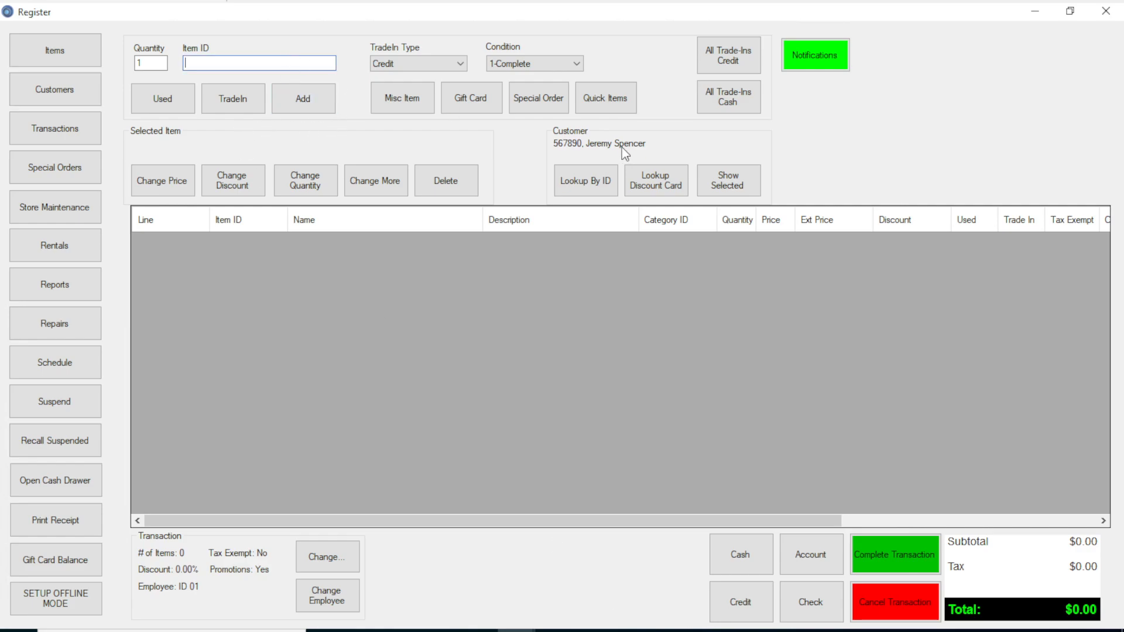
pyautogui.write('451017571296')
pyautogui.press('Return')
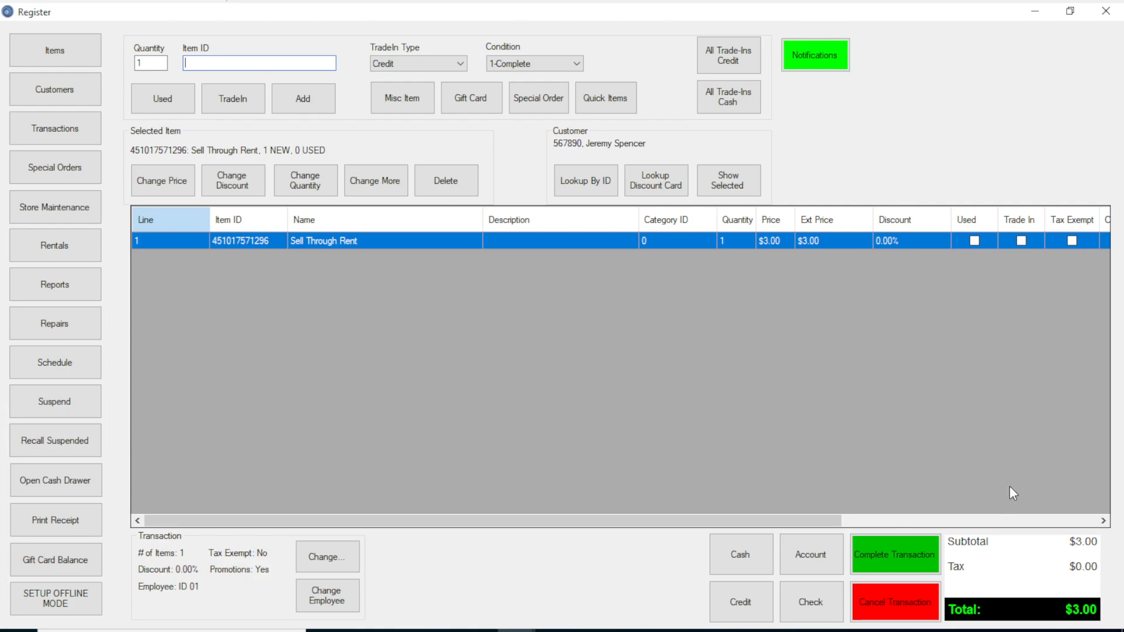
# Complete the transaction with a cash payment of $3 and decline printing the receipt.
pyautogui.click(897, 550)
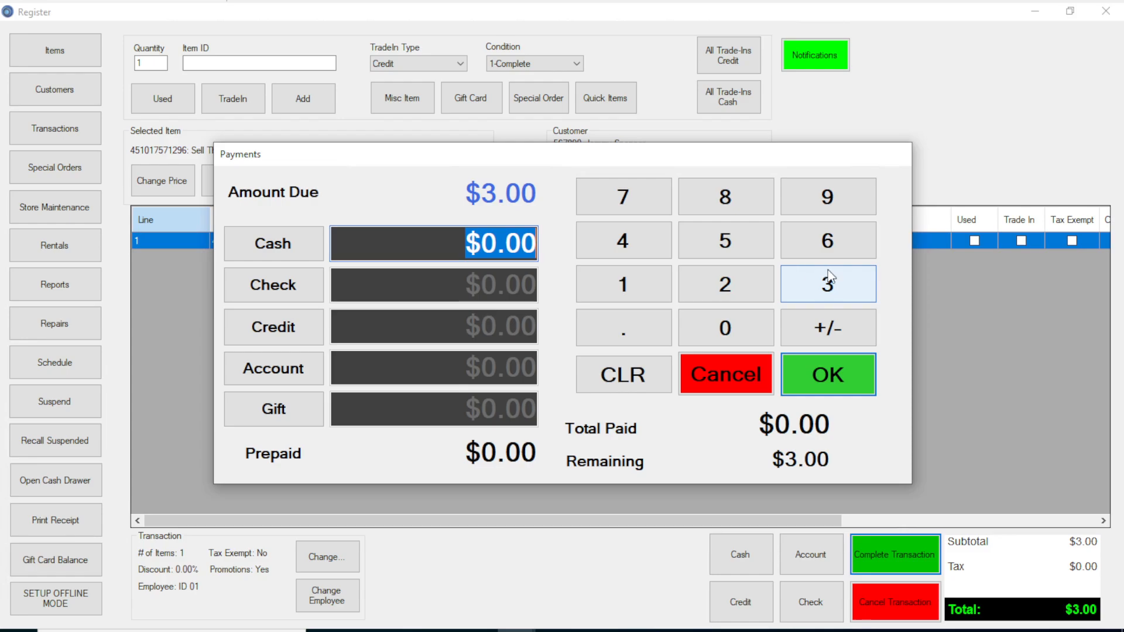
pyautogui.click(829, 275)
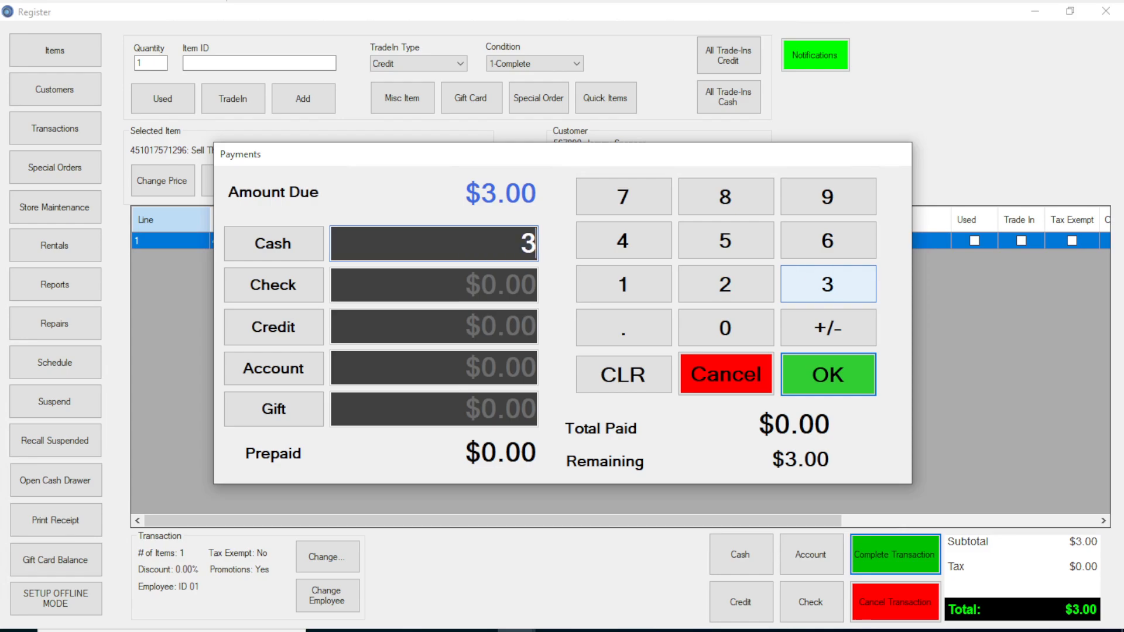
pyautogui.press('Return')
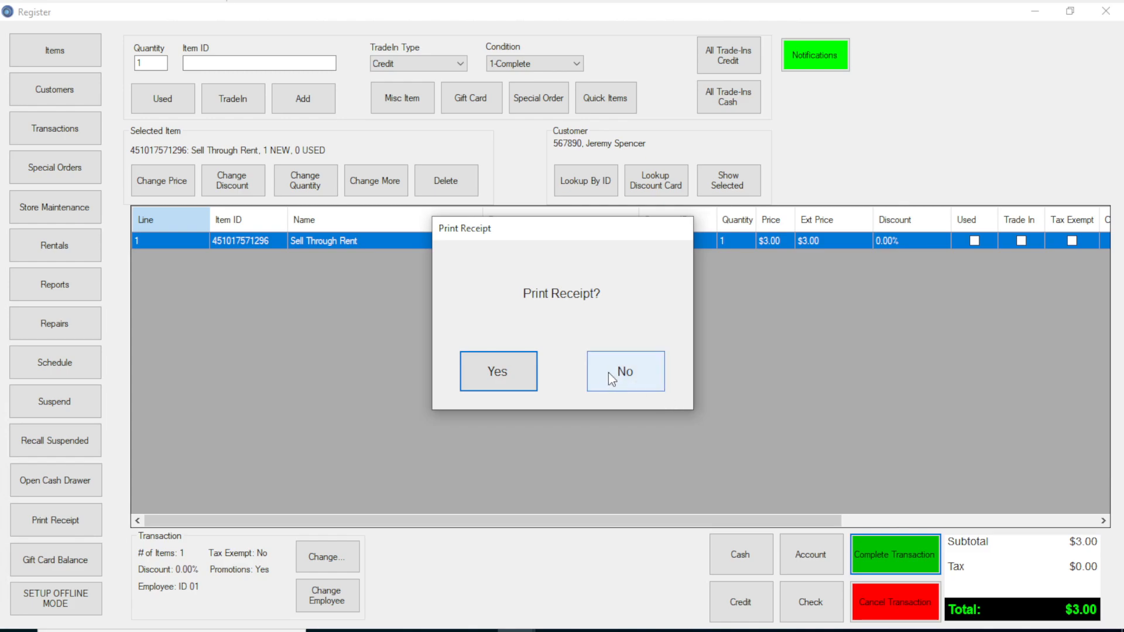
pyautogui.click(632, 377)
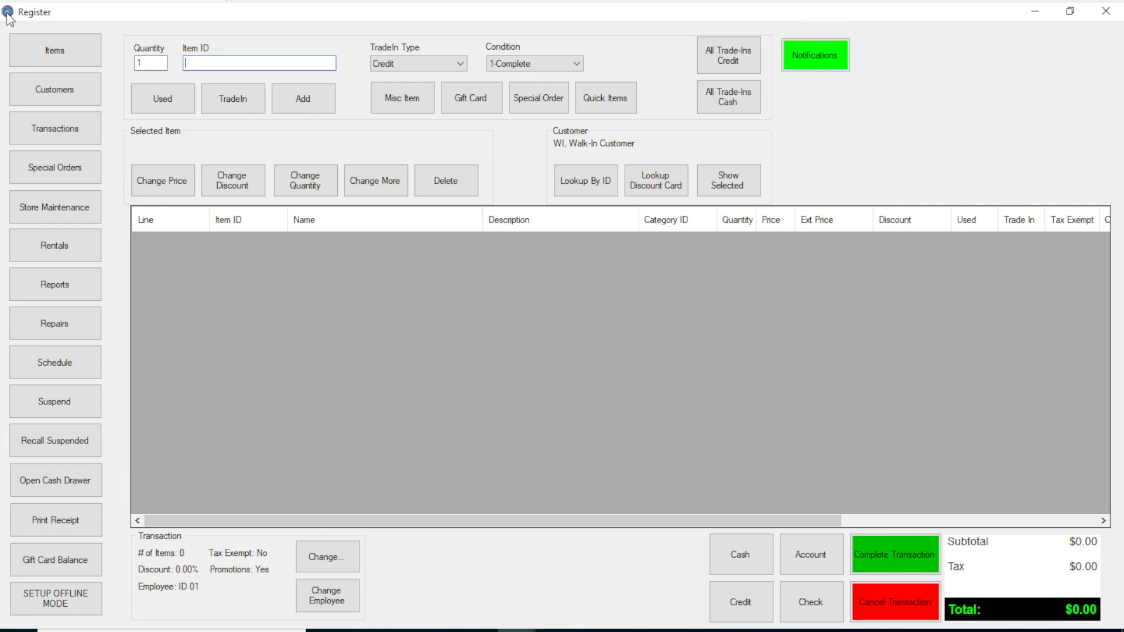
# Run the Current rentals report, close it, and run the Past Due rentals report.
pyautogui.click(55, 286)
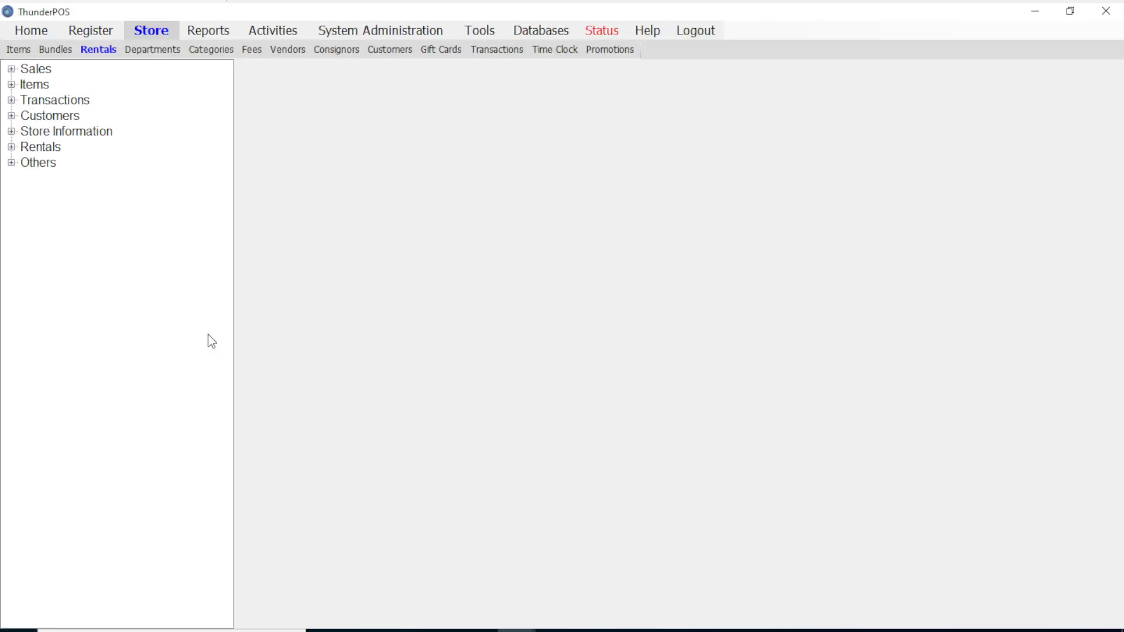
pyautogui.doubleClick(35, 149)
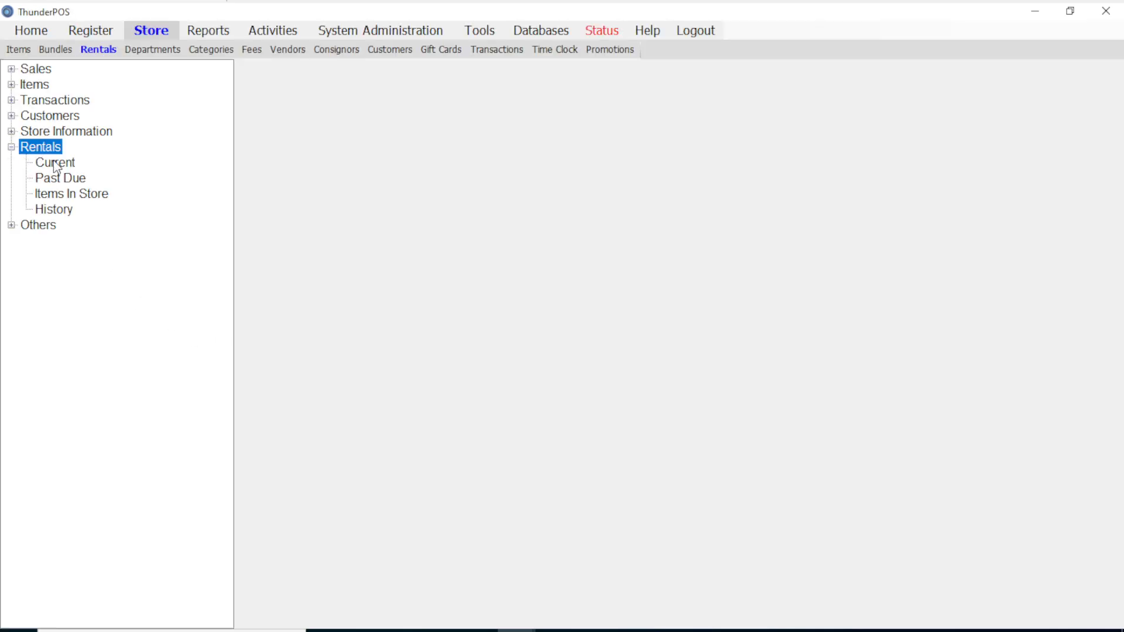
pyautogui.click(56, 163)
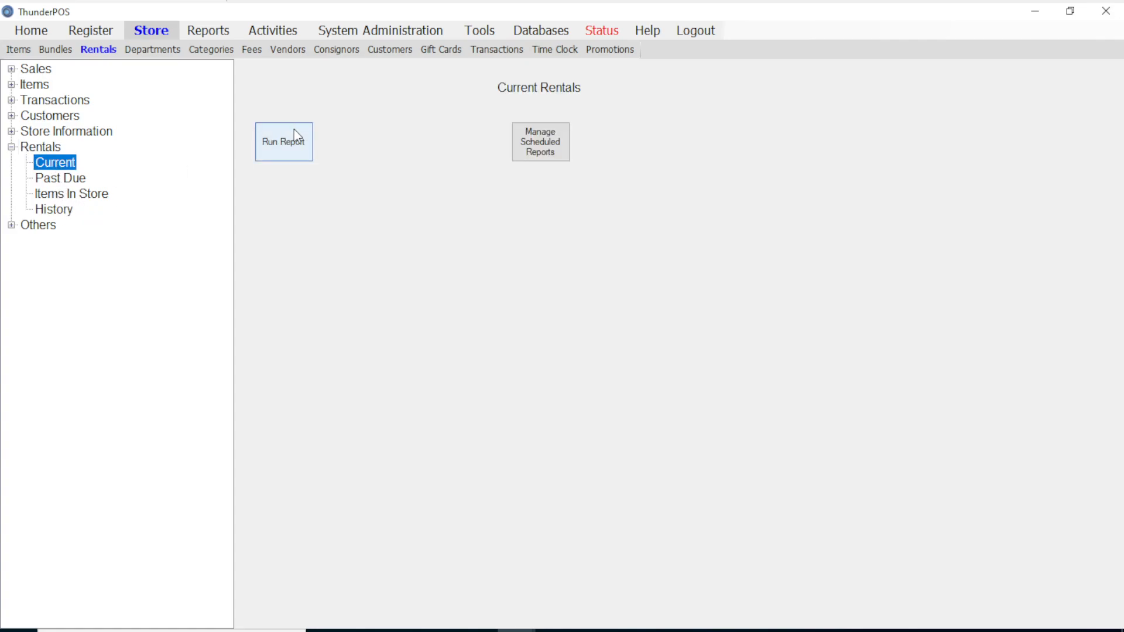
pyautogui.click(280, 141)
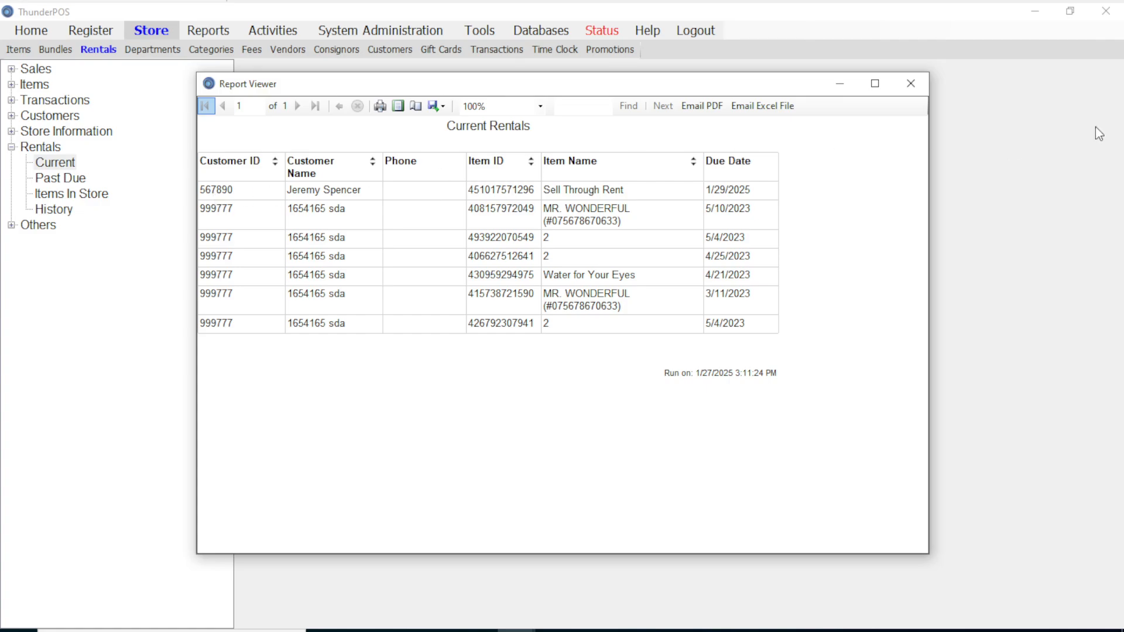
pyautogui.click(910, 85)
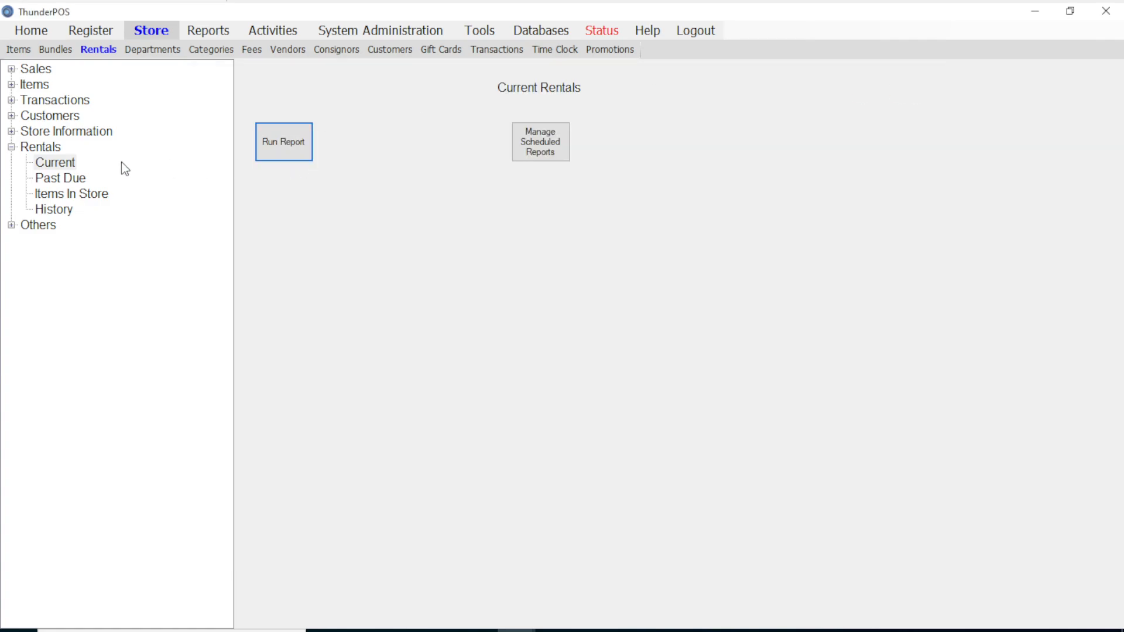
pyautogui.click(76, 178)
pyautogui.click(283, 141)
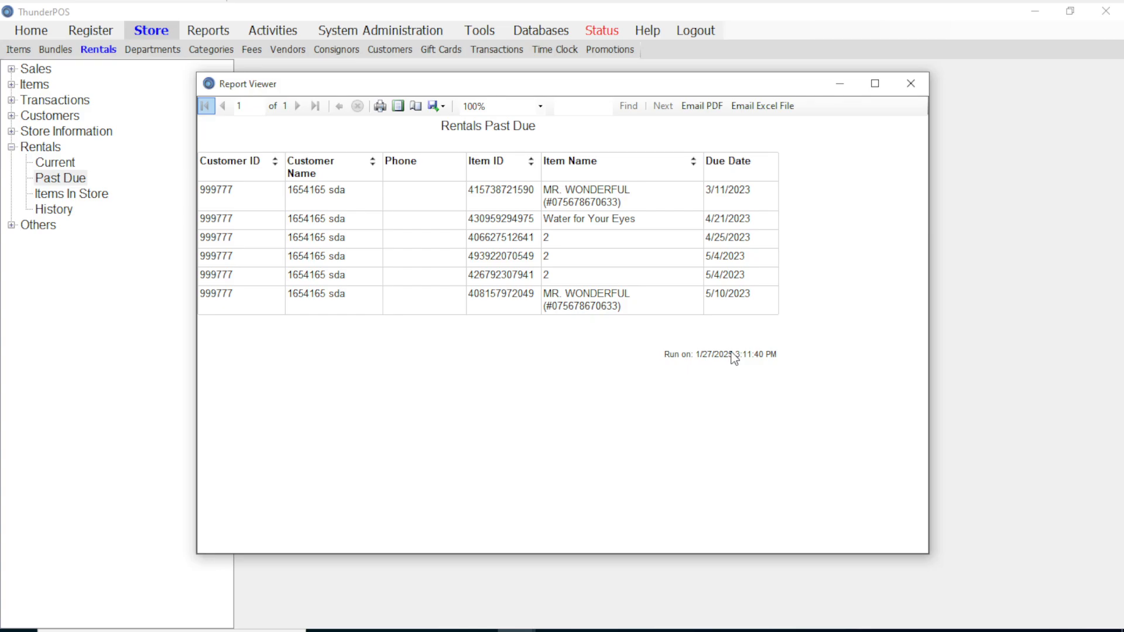
# Close the Past Due report, run the Rental History report for January 27, 2025, view its full width and close it.
pyautogui.click(922, 89)
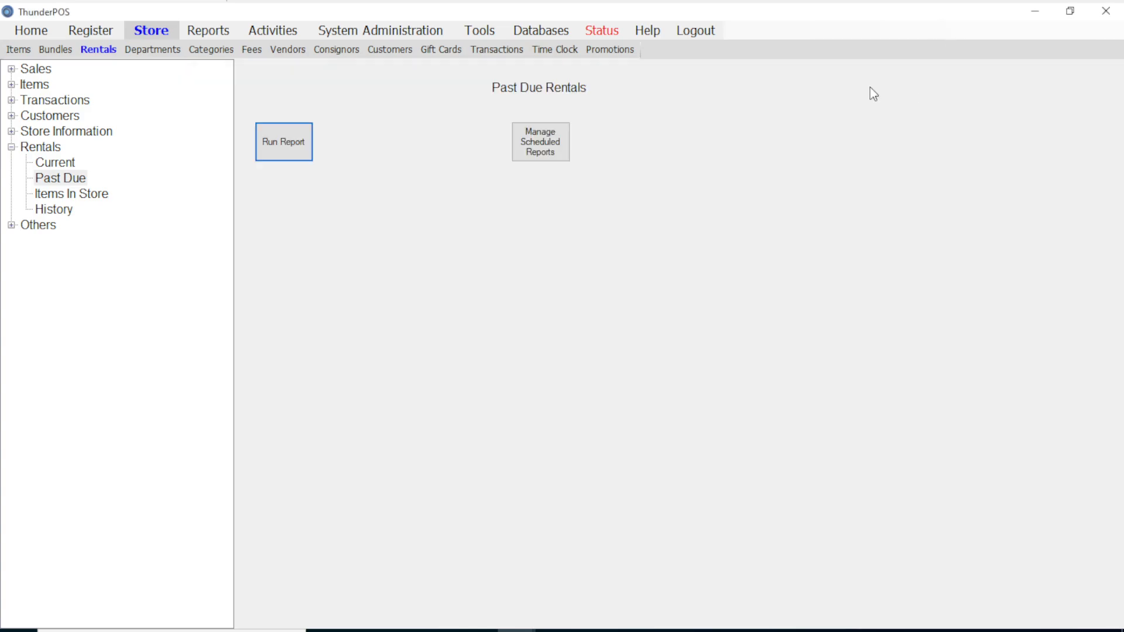
pyautogui.click(70, 193)
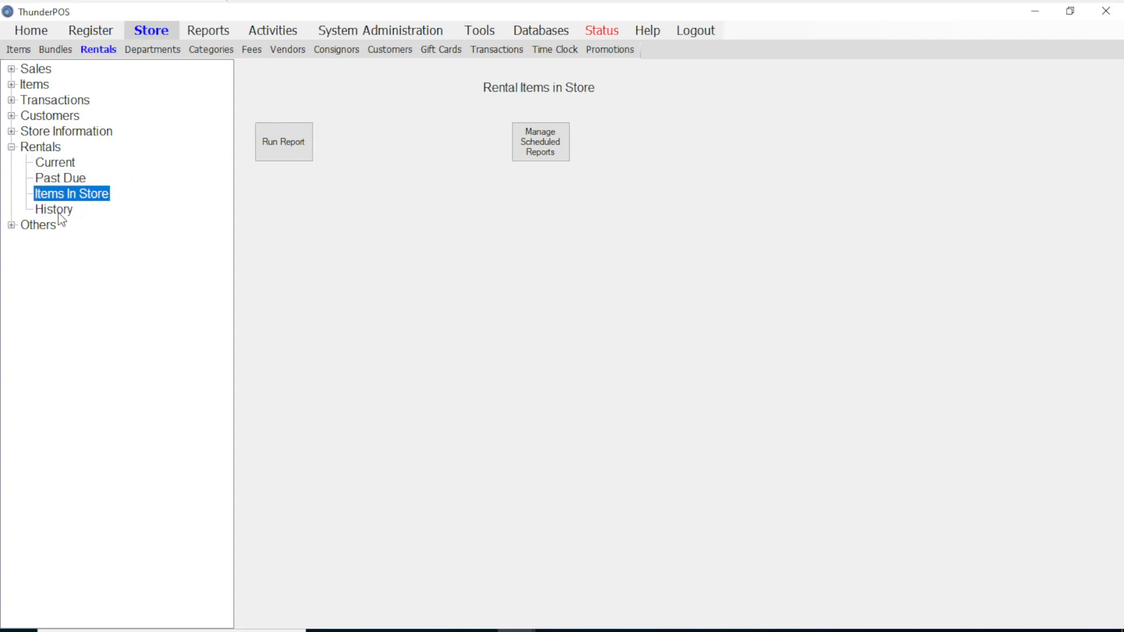
pyautogui.click(58, 212)
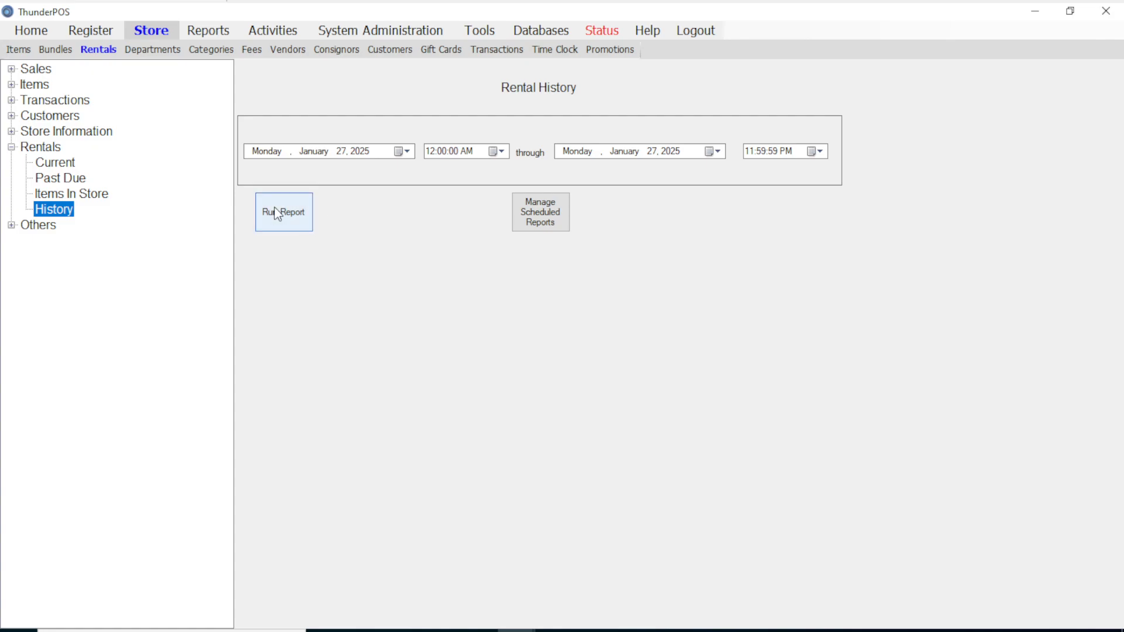
pyautogui.click(297, 213)
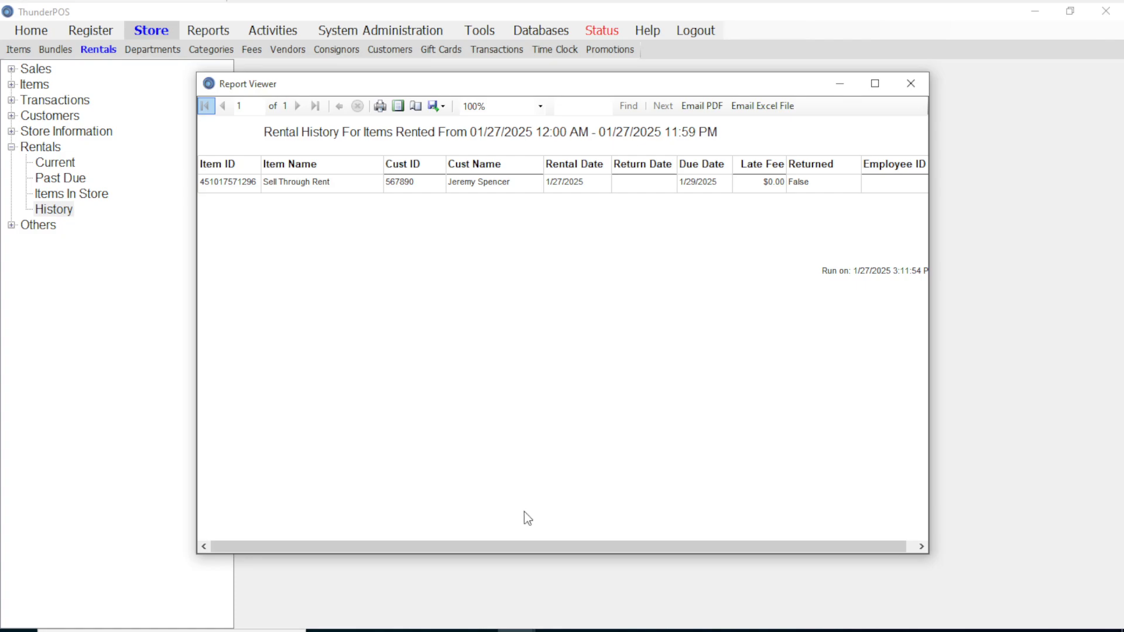
pyautogui.moveTo(513, 536); pyautogui.dragTo(622, 555)
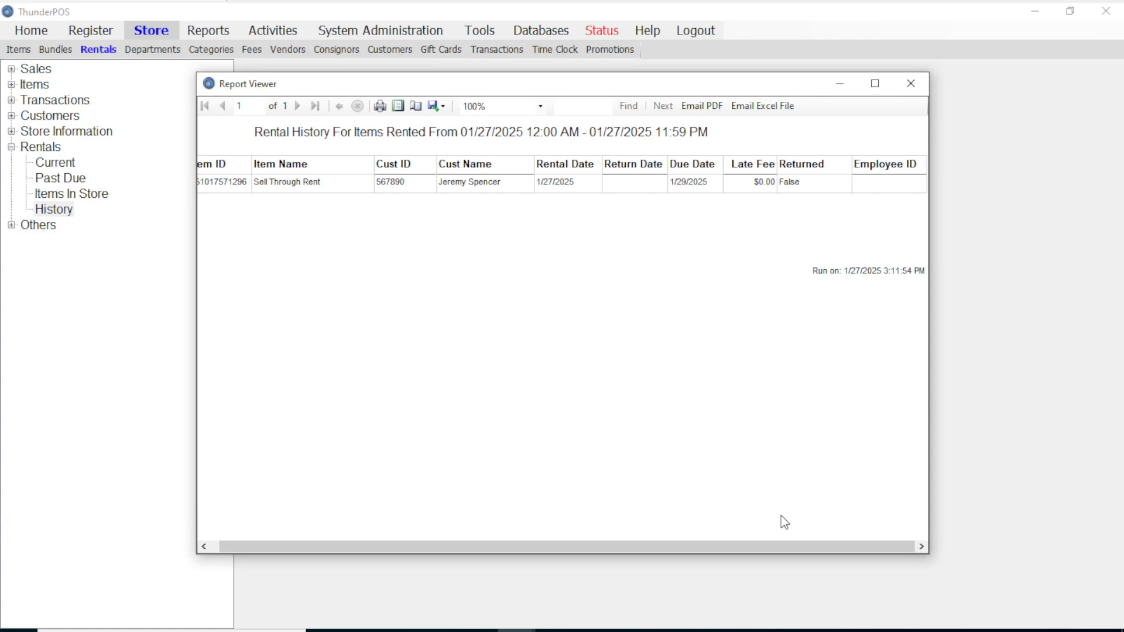
pyautogui.moveTo(763, 546); pyautogui.dragTo(735, 544)
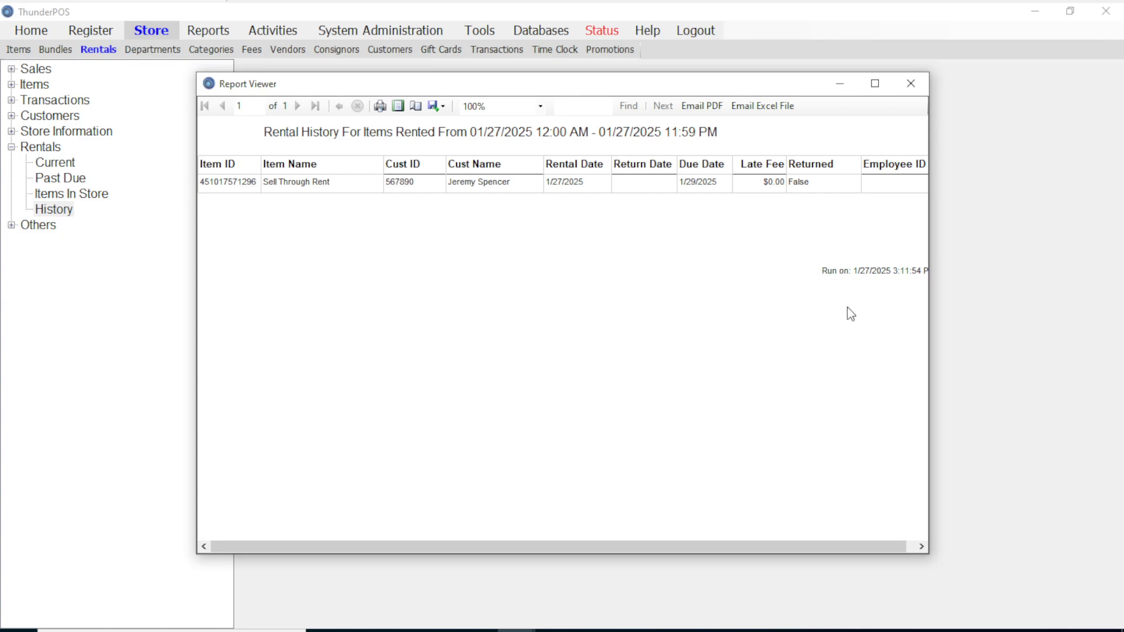
pyautogui.click(911, 83)
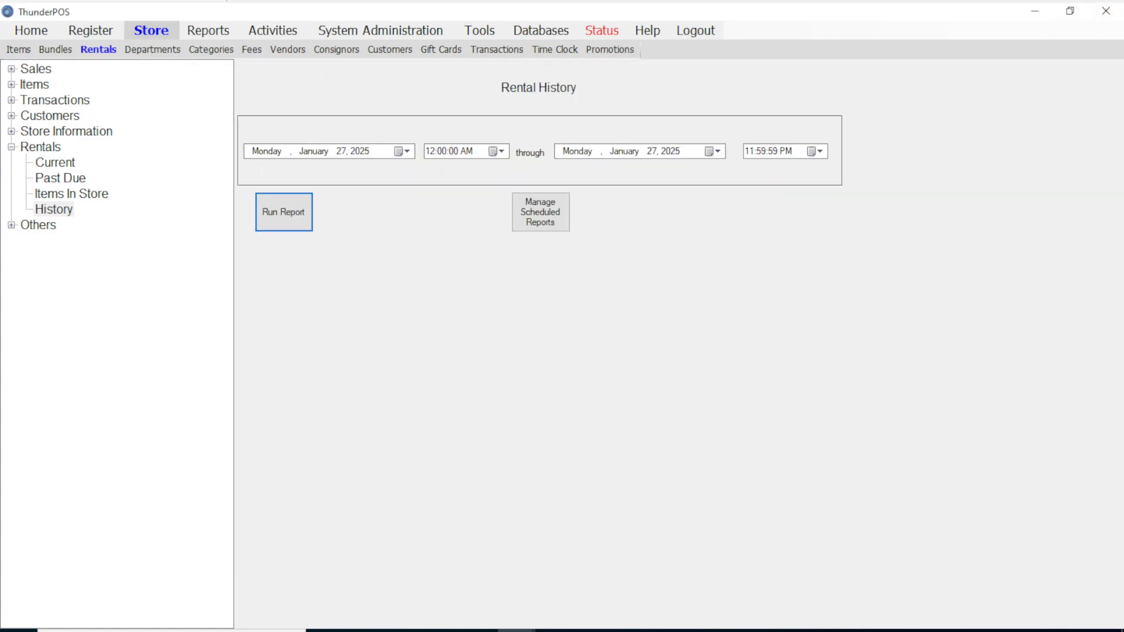
pyautogui.click(92, 36)
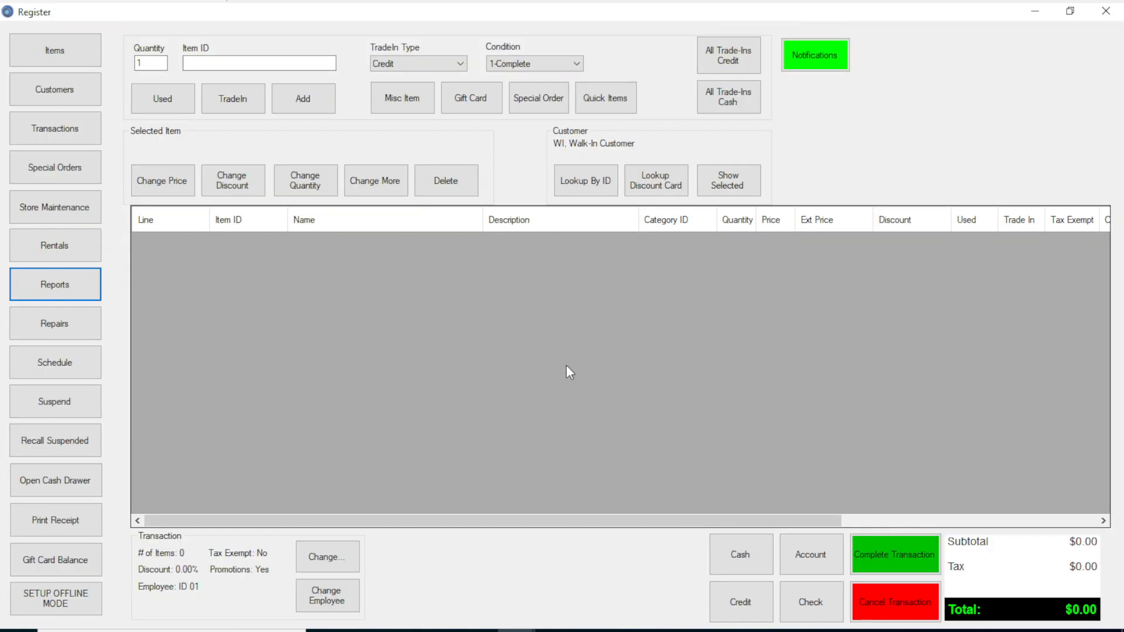
pyautogui.click(51, 250)
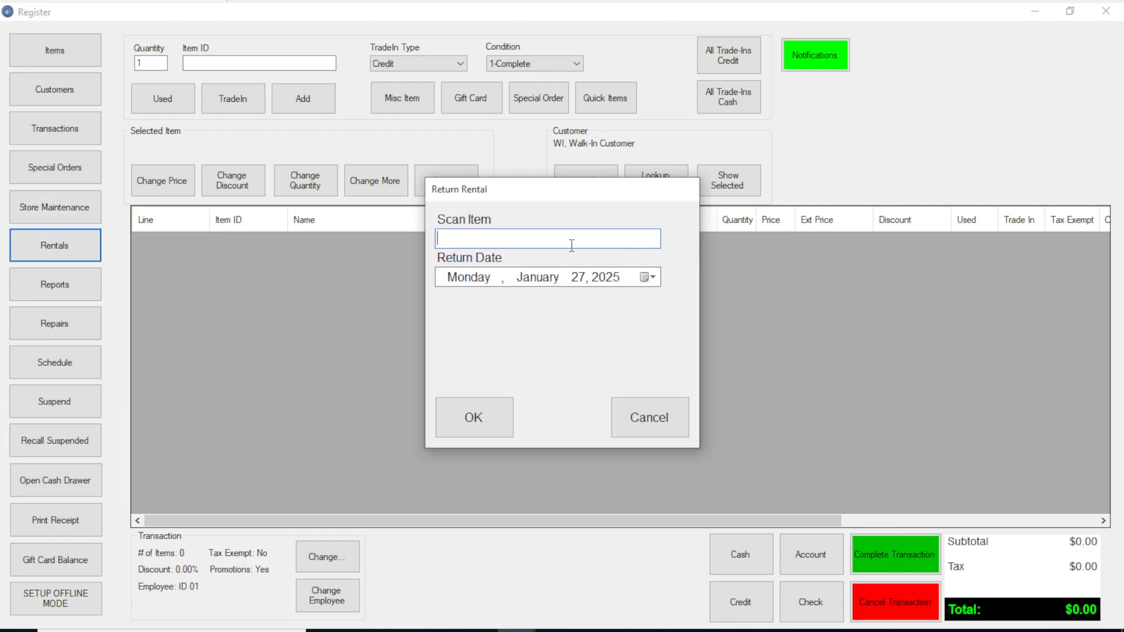
pyautogui.rightClick(572, 245)
pyautogui.click(634, 316)
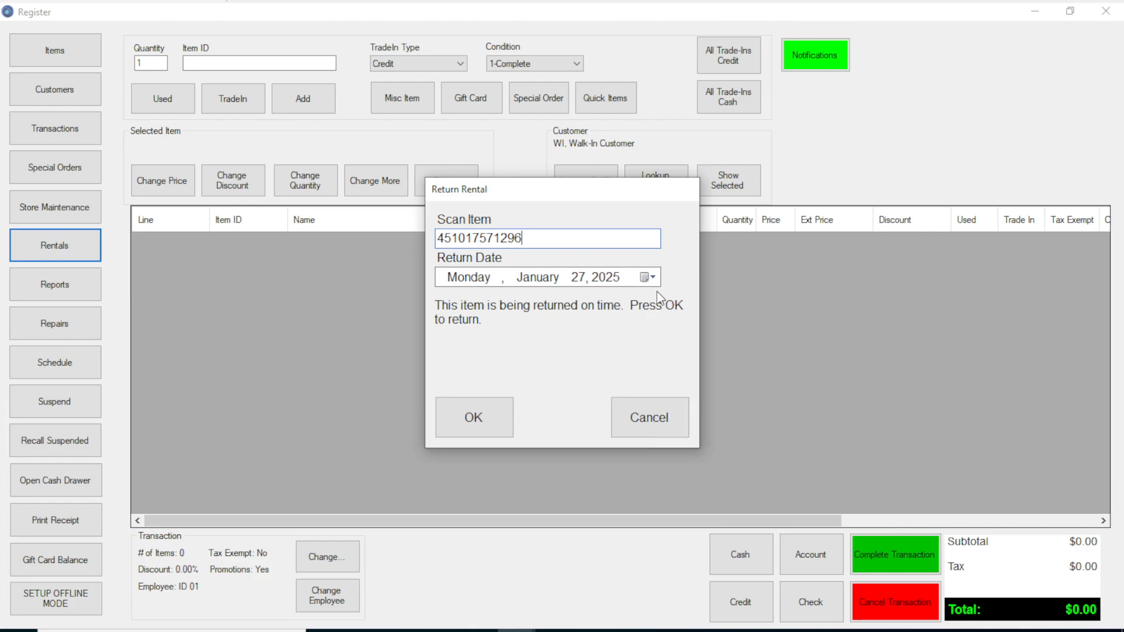
pyautogui.click(570, 283)
pyautogui.click(577, 279)
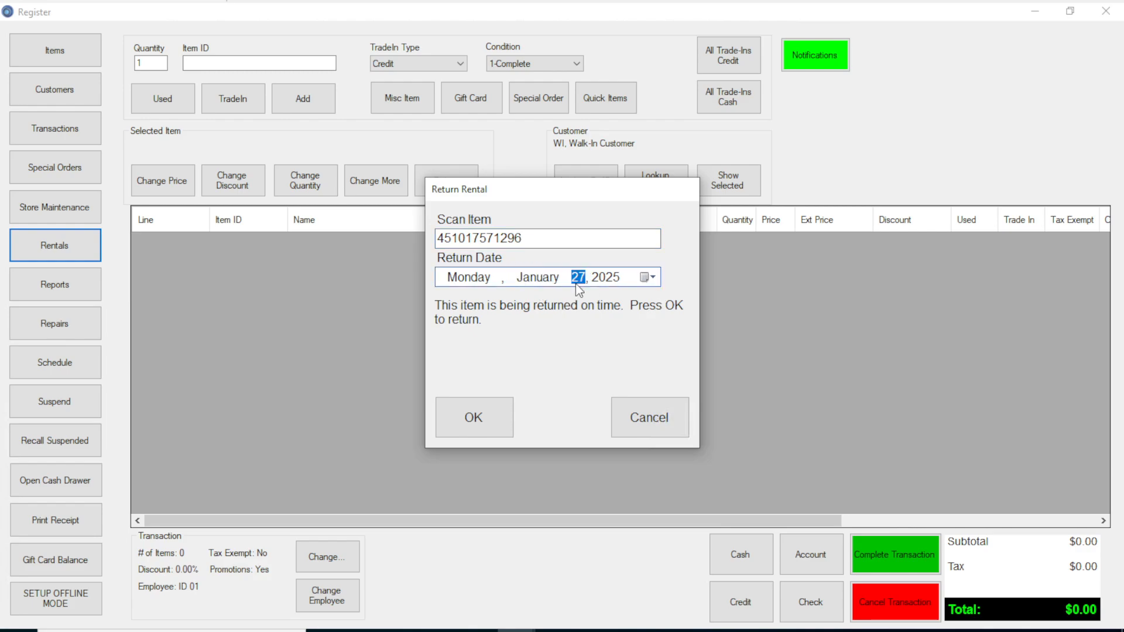
pyautogui.write('31')
pyautogui.click(558, 242)
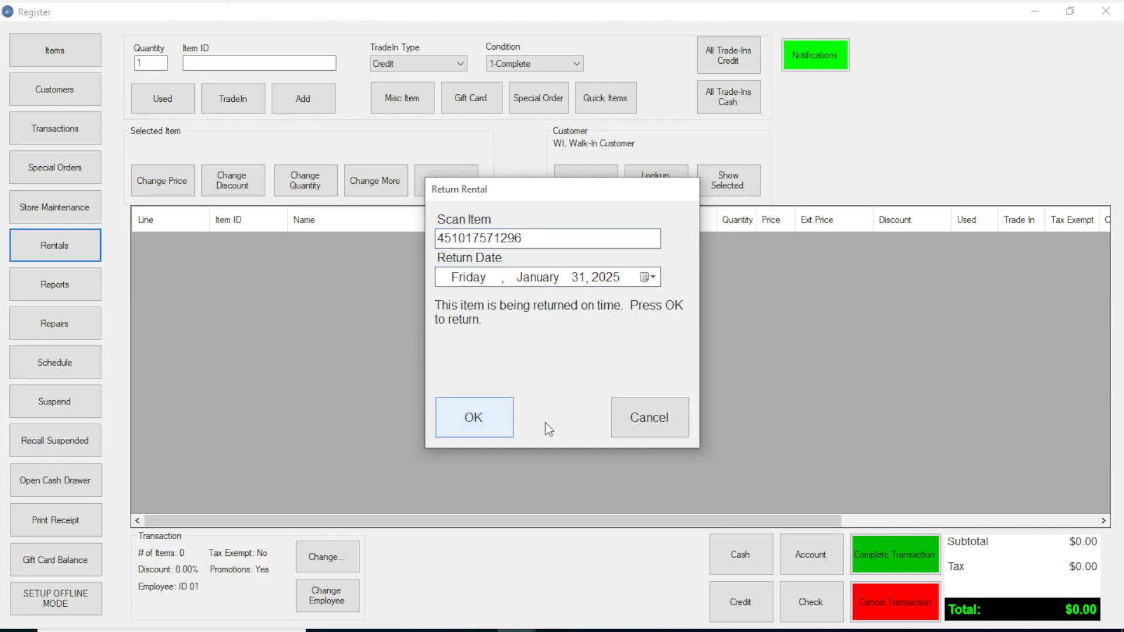
pyautogui.click(497, 425)
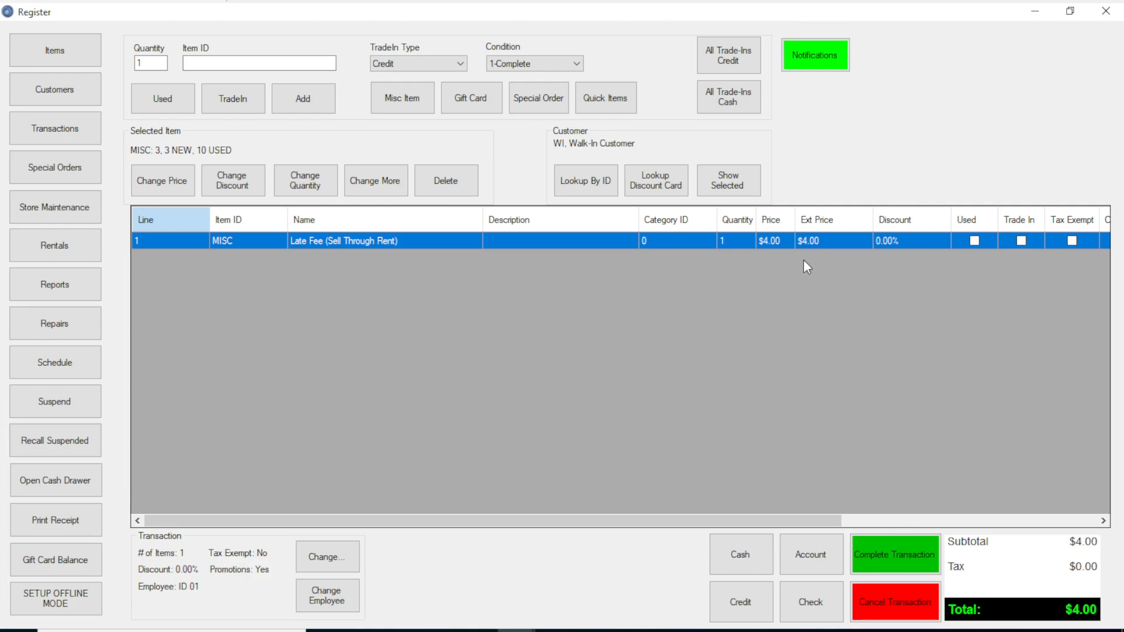
# Complete the late fee transaction with a cash payment of $4 and decline printing the receipt.
pyautogui.click(902, 545)
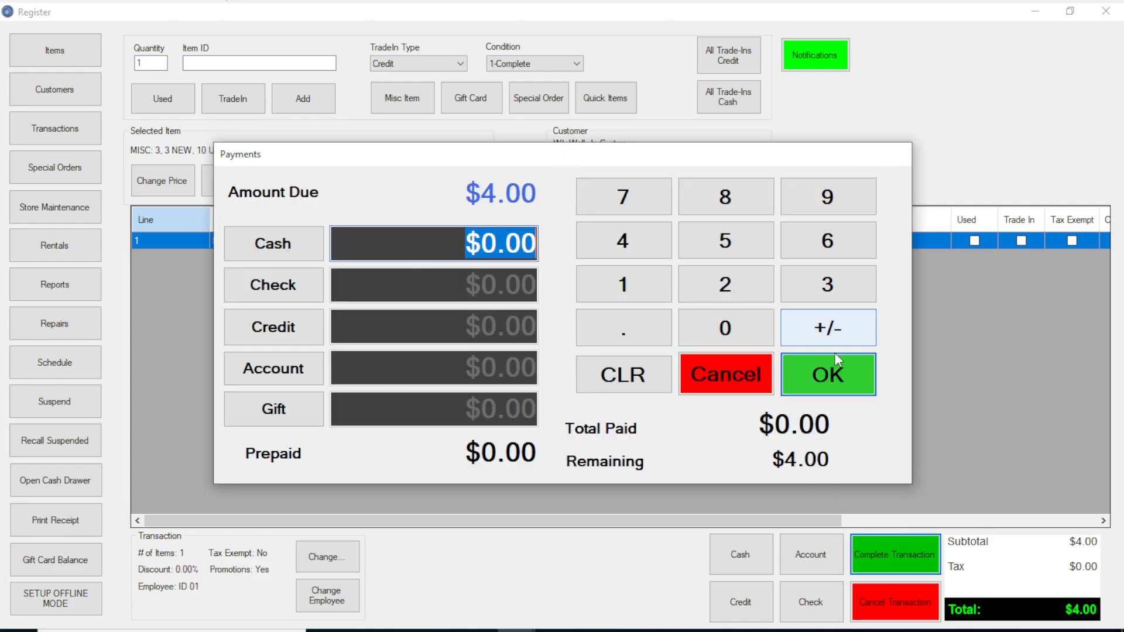
pyautogui.write('4')
pyautogui.press('Return')
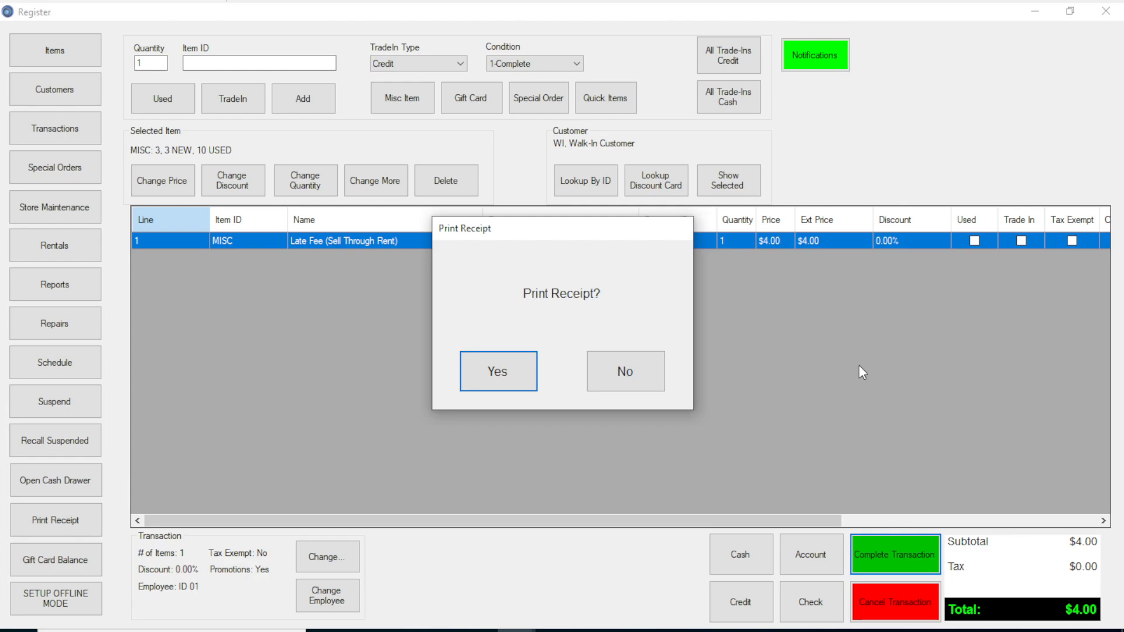
pyautogui.click(615, 371)
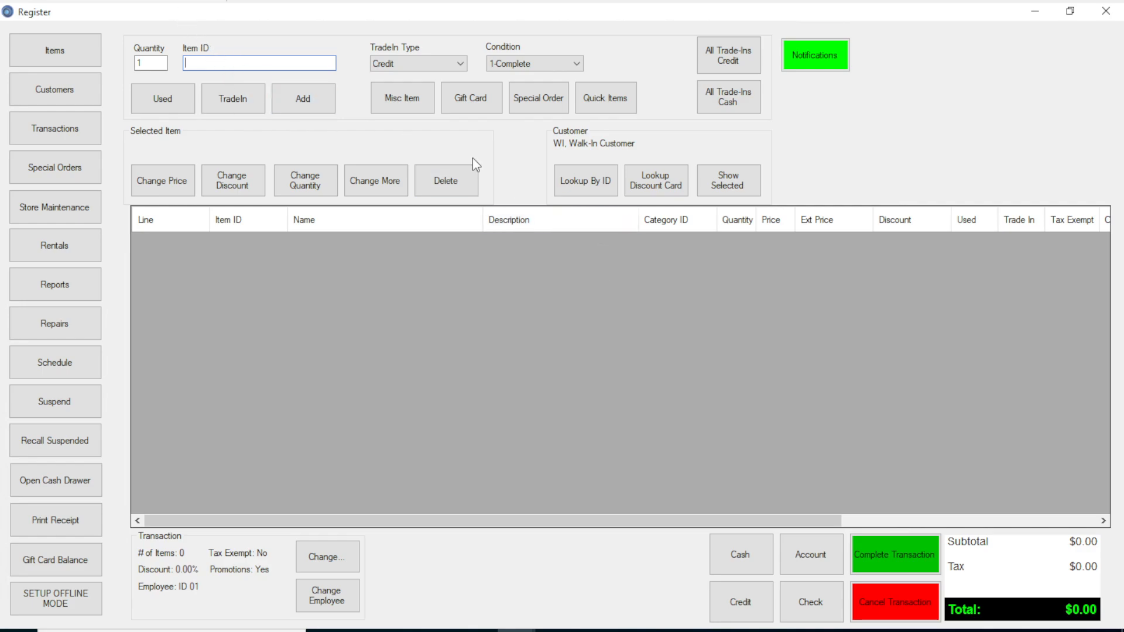
pyautogui.rightClick(223, 63)
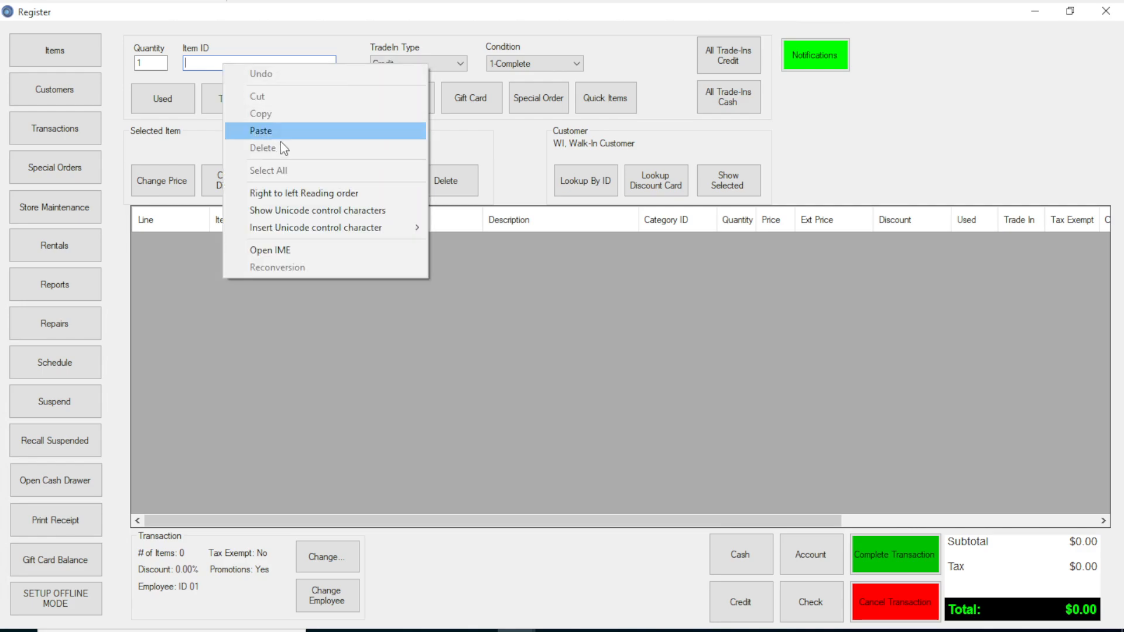
pyautogui.click(294, 135)
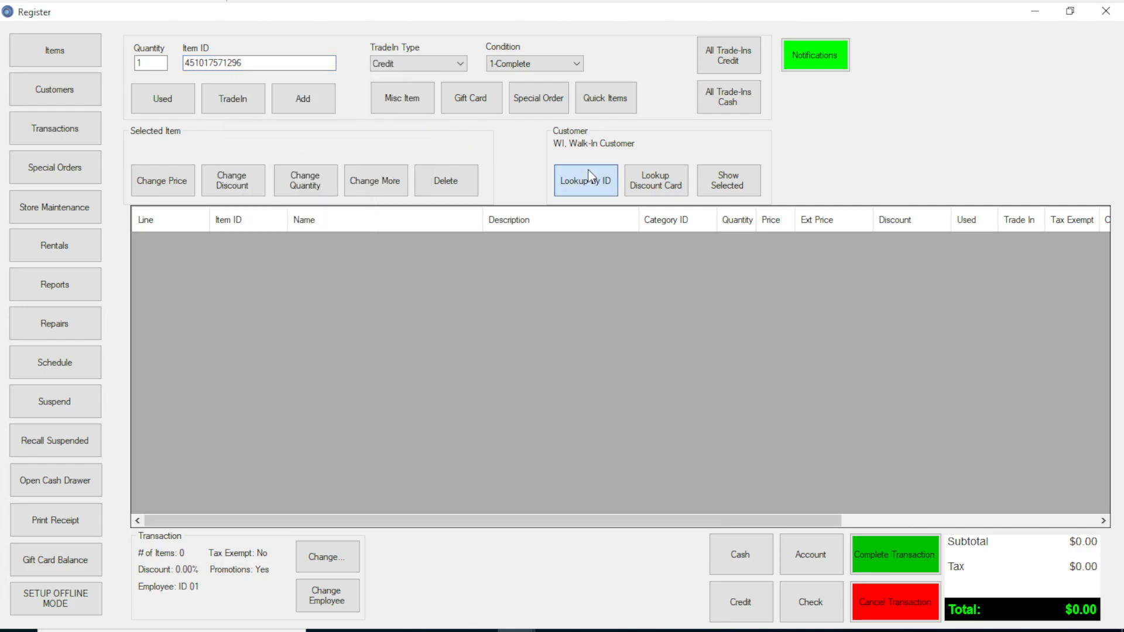
pyautogui.click(55, 91)
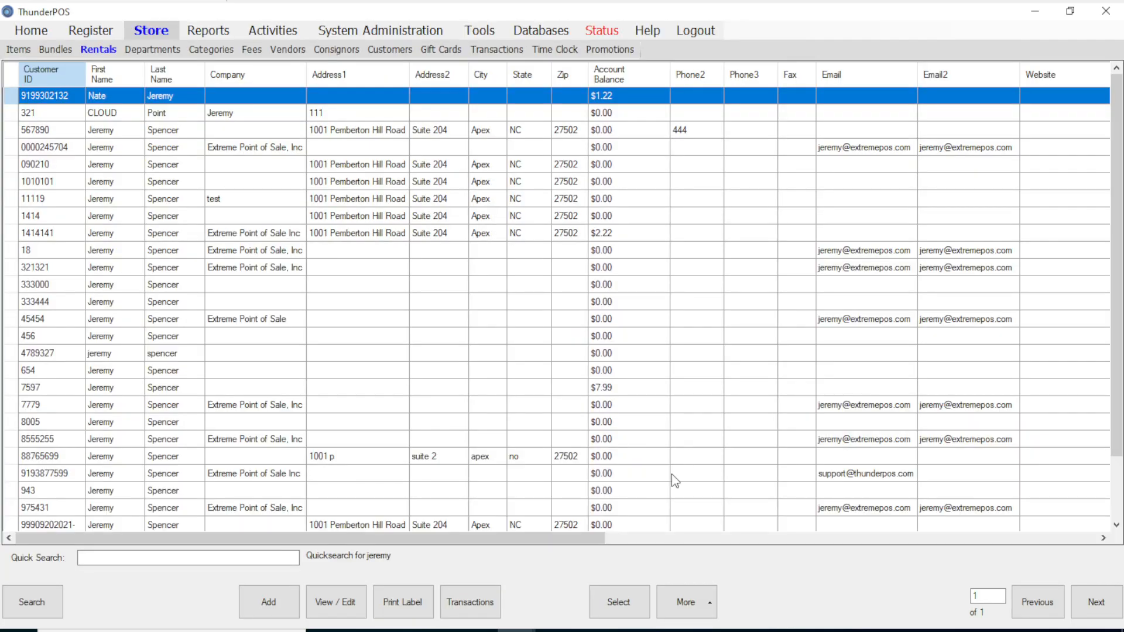
pyautogui.click(130, 131)
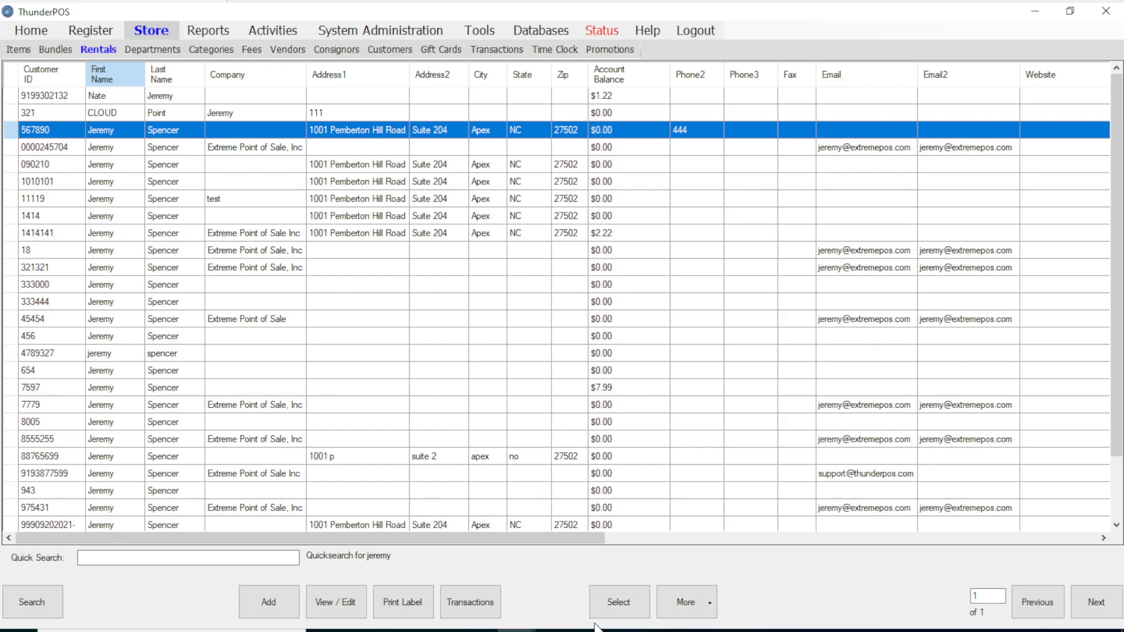
pyautogui.click(619, 603)
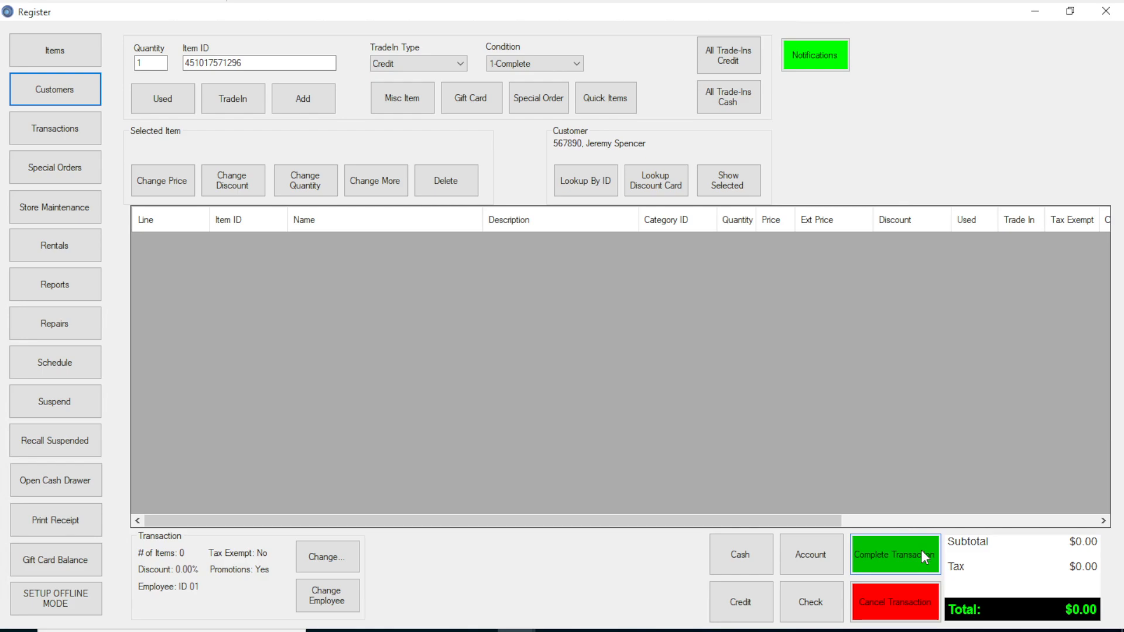
pyautogui.click(294, 65)
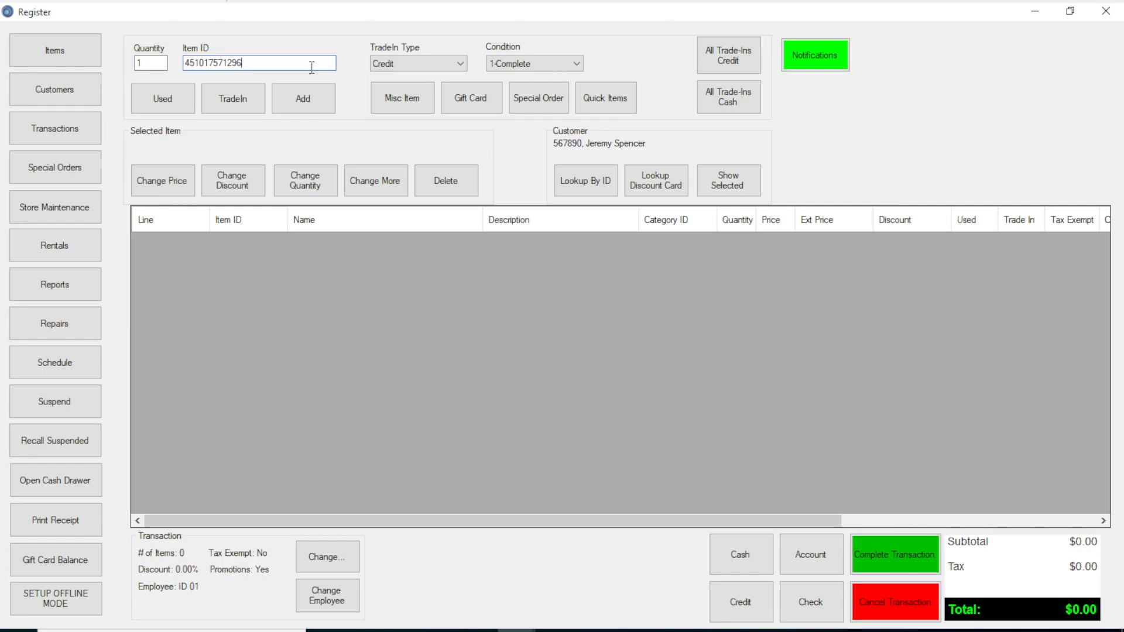
pyautogui.press('Return')
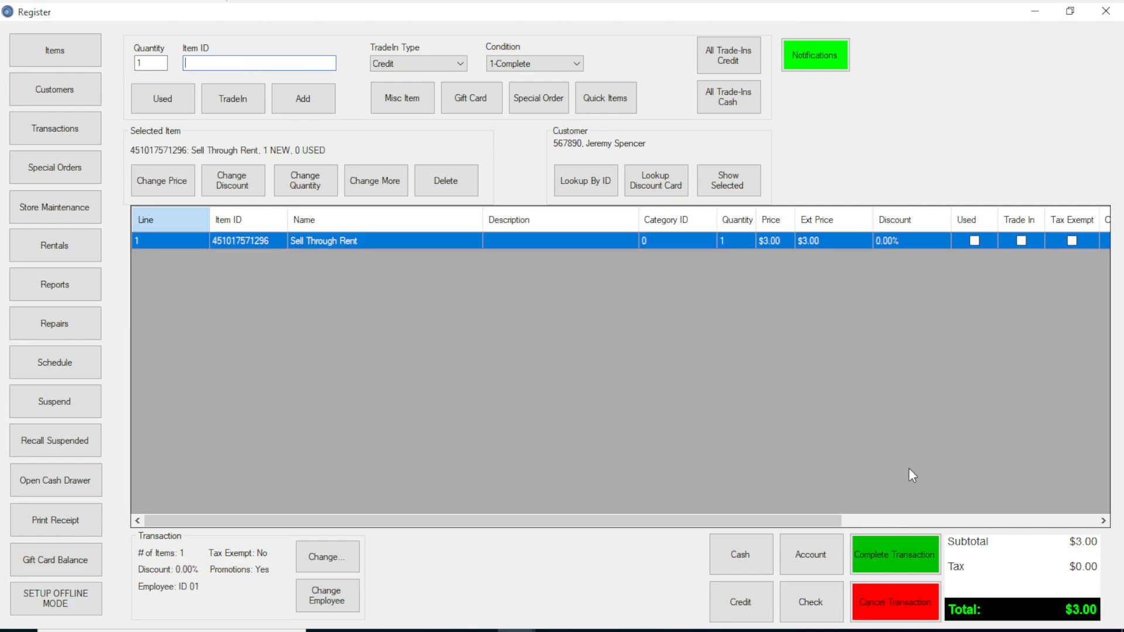
# Complete the $3 rental transaction and decline printing the receipt.
pyautogui.click(904, 572)
pyautogui.press('Escape')
pyautogui.click(622, 372)
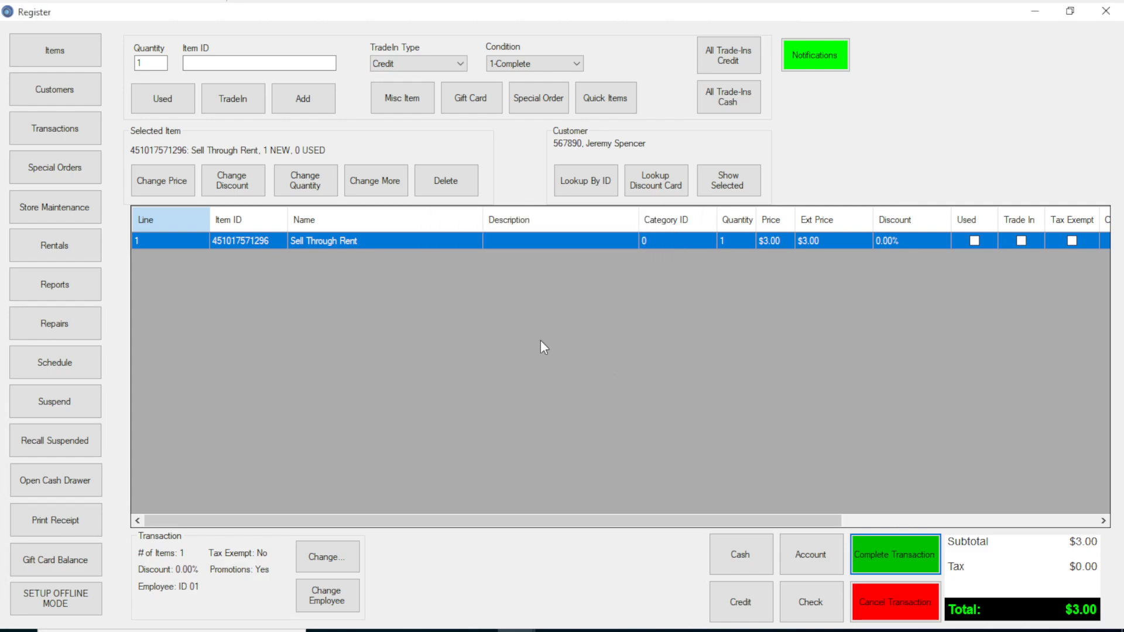
pyautogui.click(93, 87)
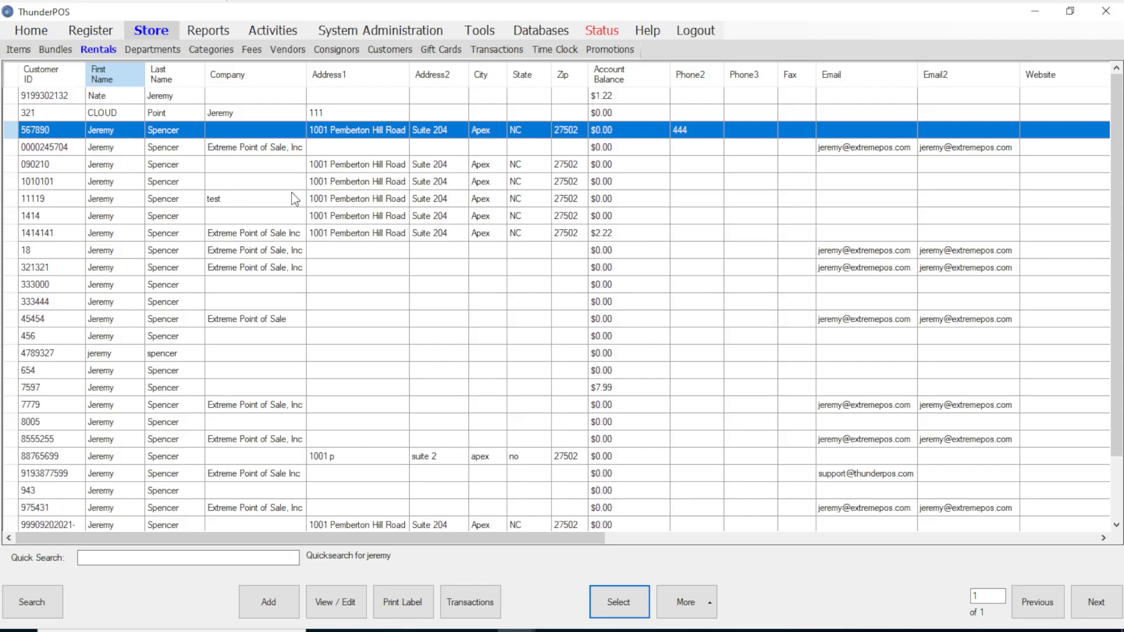
pyautogui.click(291, 199)
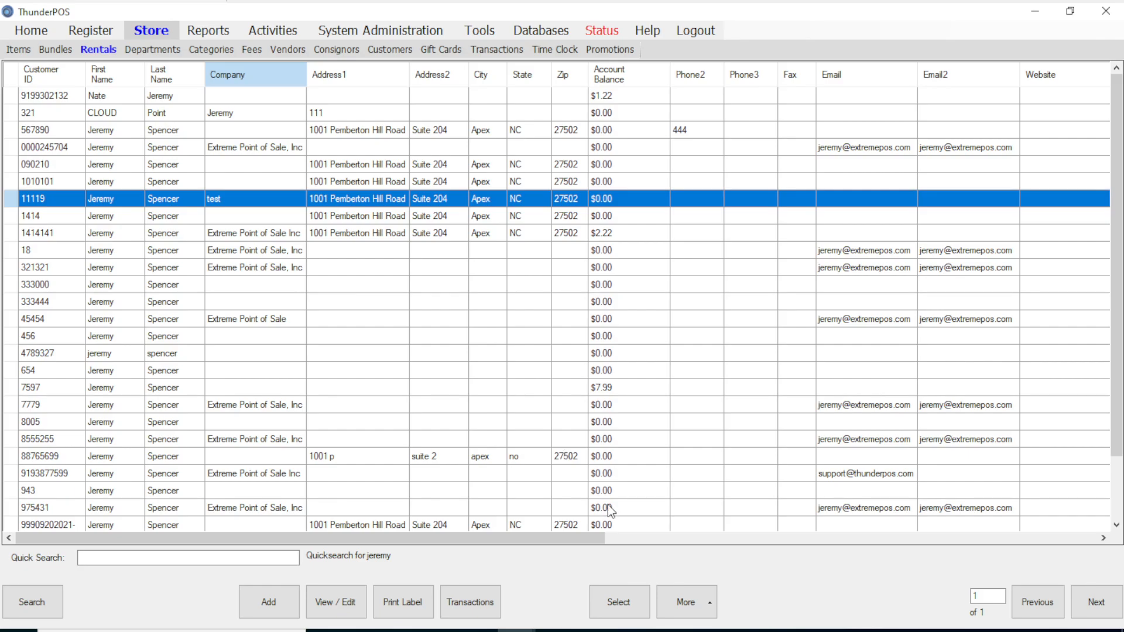
pyautogui.click(619, 602)
pyautogui.rightClick(263, 64)
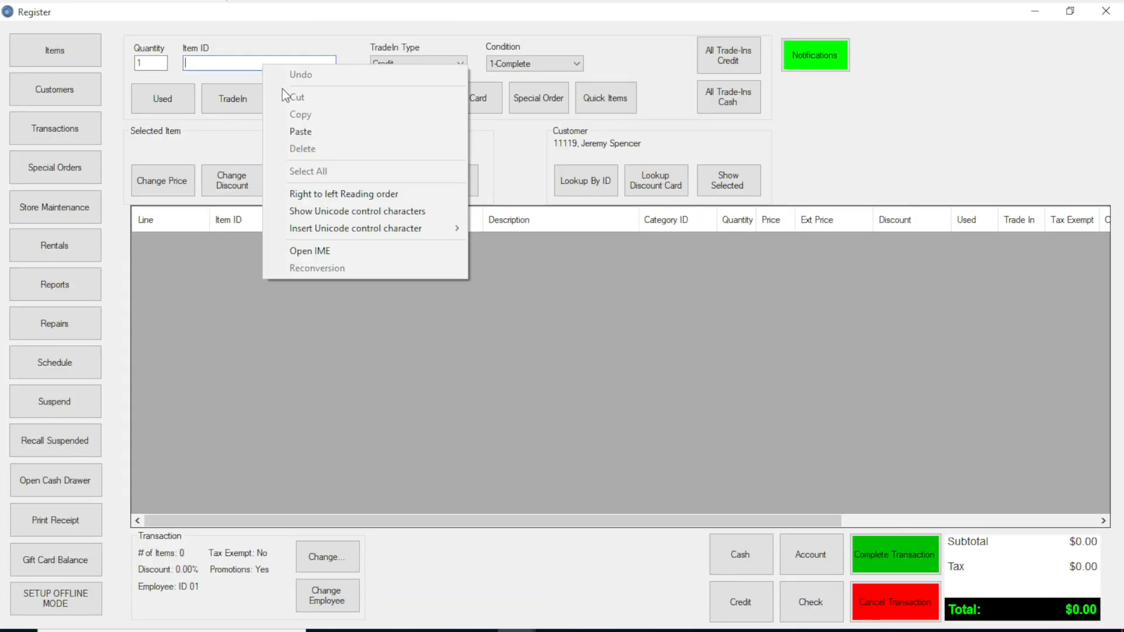
pyautogui.click(315, 139)
pyautogui.press('Return')
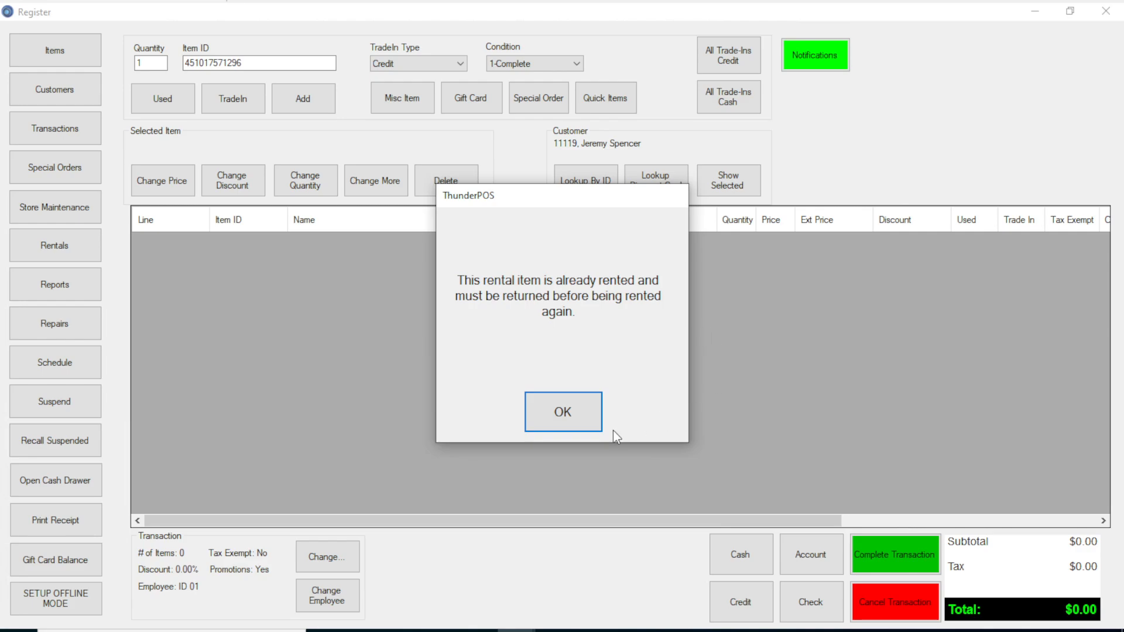
pyautogui.click(592, 410)
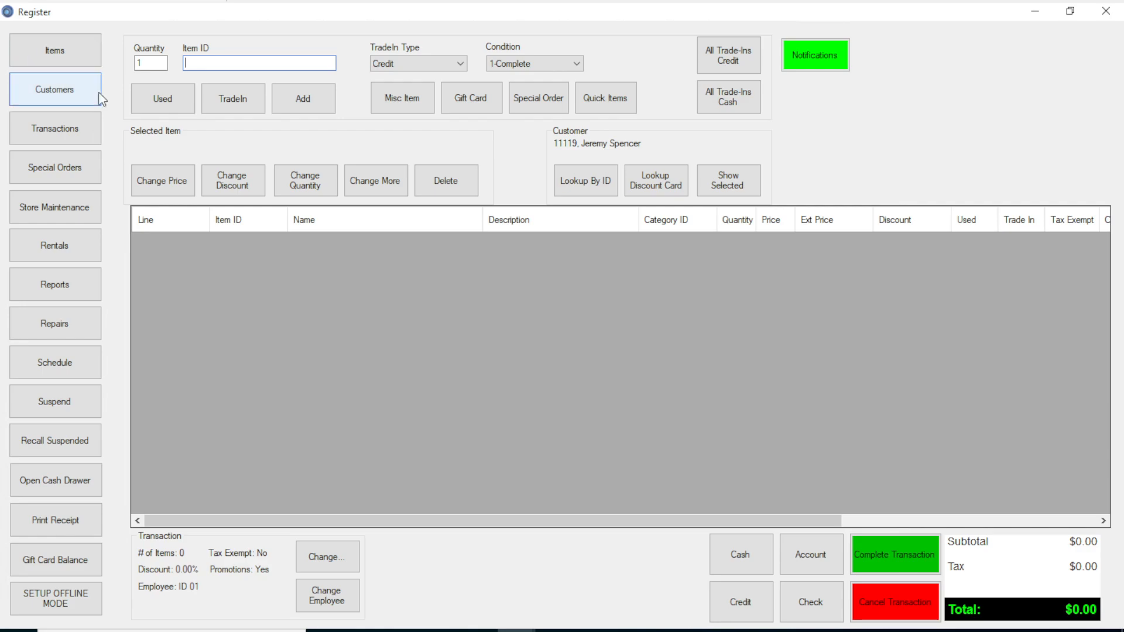
pyautogui.click(1106, 10)
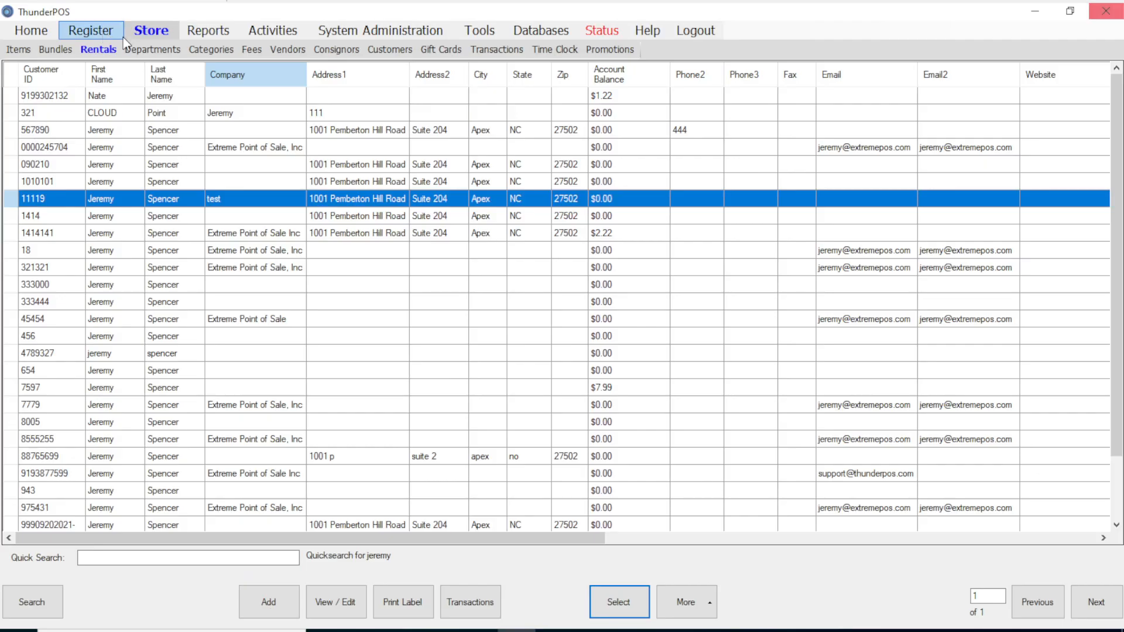
pyautogui.click(111, 52)
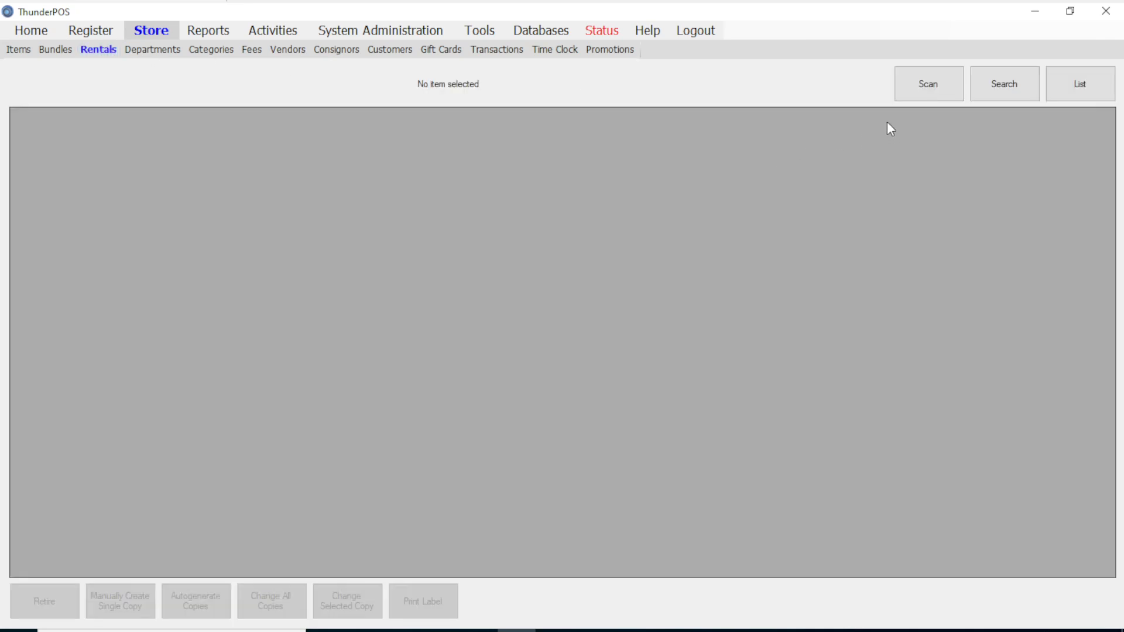
pyautogui.click(902, 89)
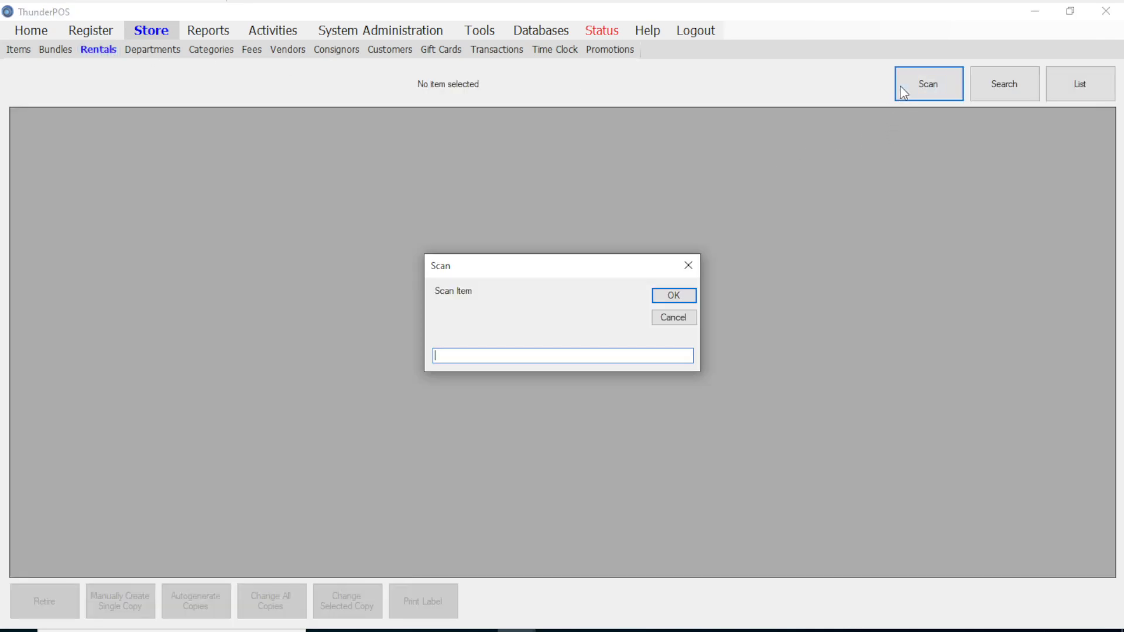
pyautogui.write('SELLTHRU')
pyautogui.press('Return')
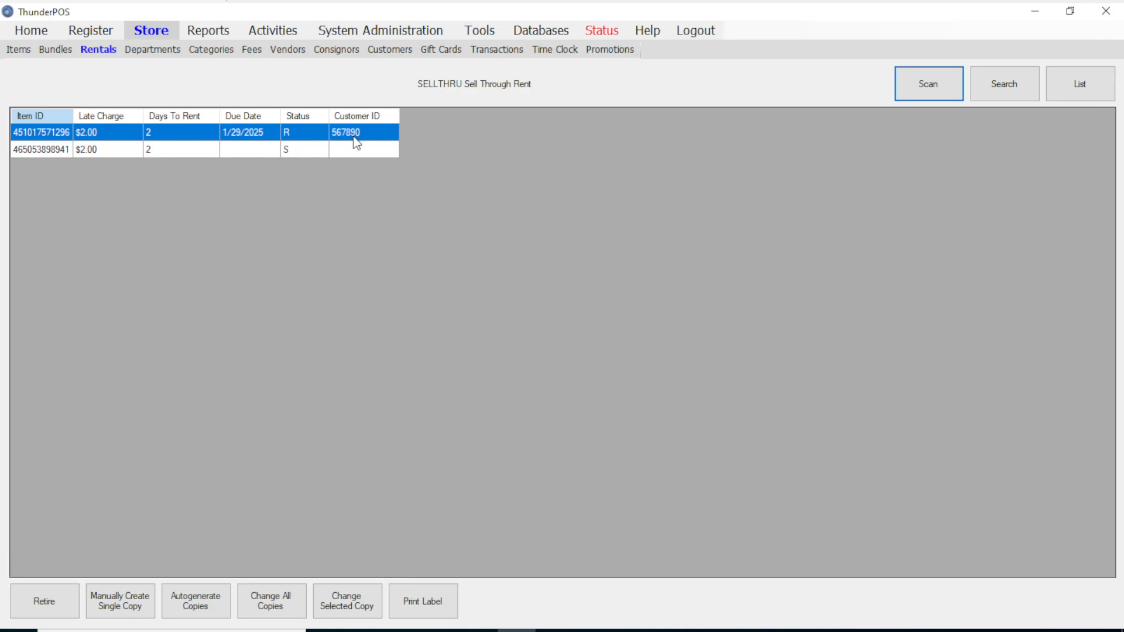
pyautogui.click(228, 148)
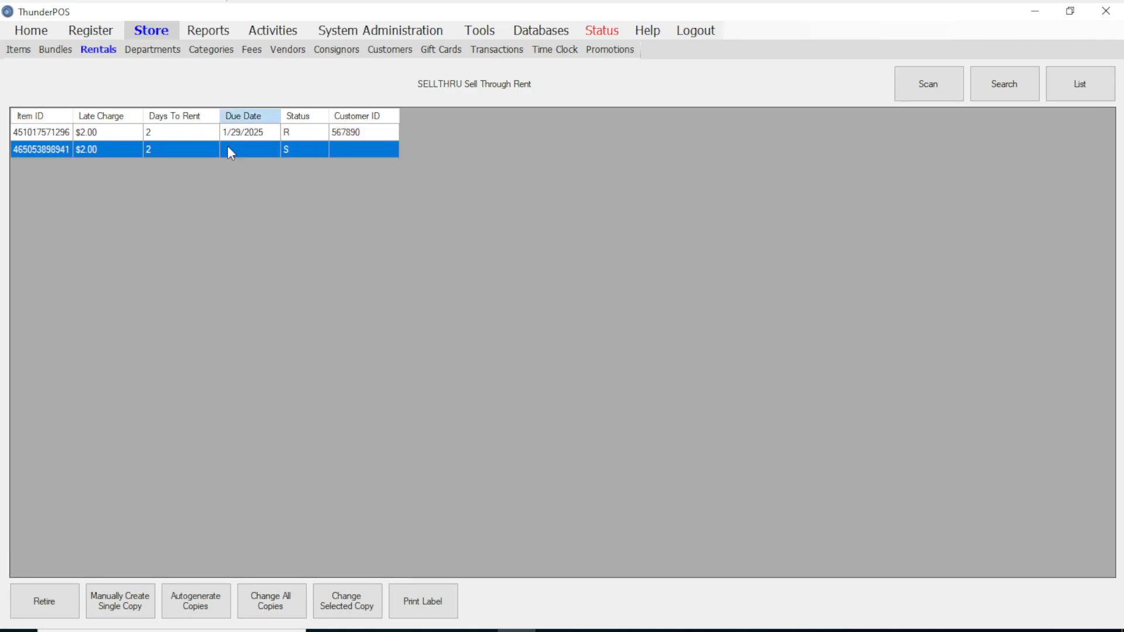